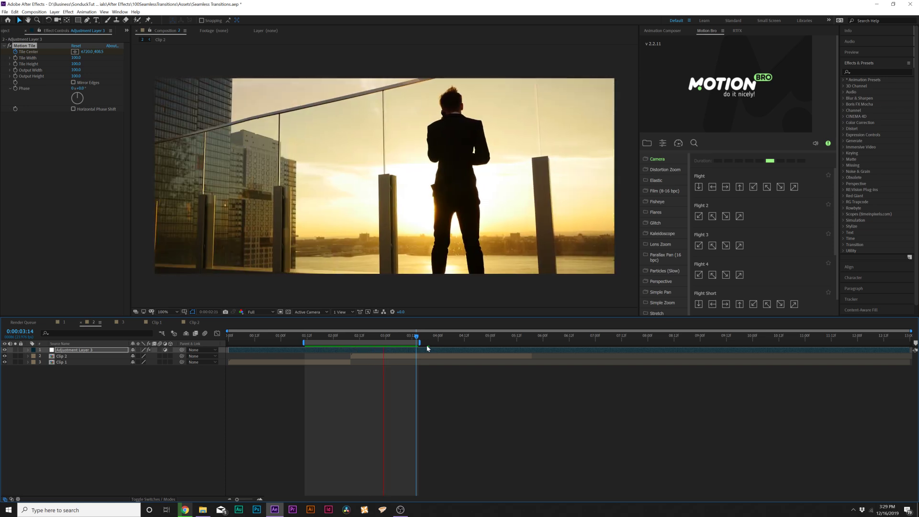
Step: Apply Easy Ease to both Tile Center keyframes on the adjustment layer
key("space")
left_click(102, 352)
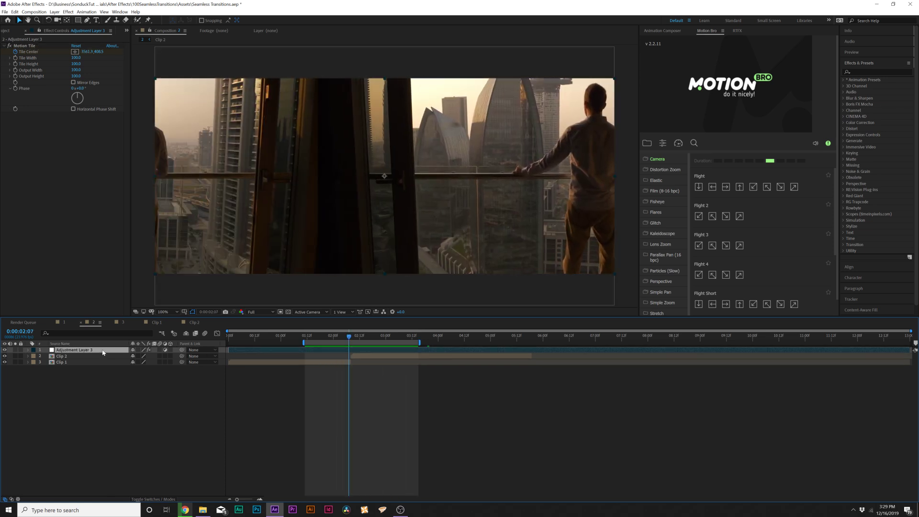
key("u")
left_click_drag(296, 359, 400, 366)
key("F9")
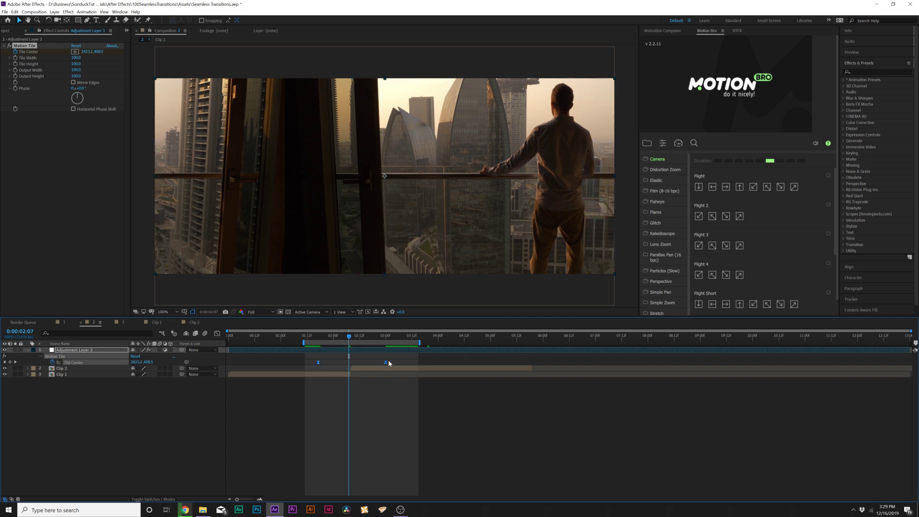
Step: Enable motion blur for the adjustment layer and the composition, and preview the transition
left_click(95, 350)
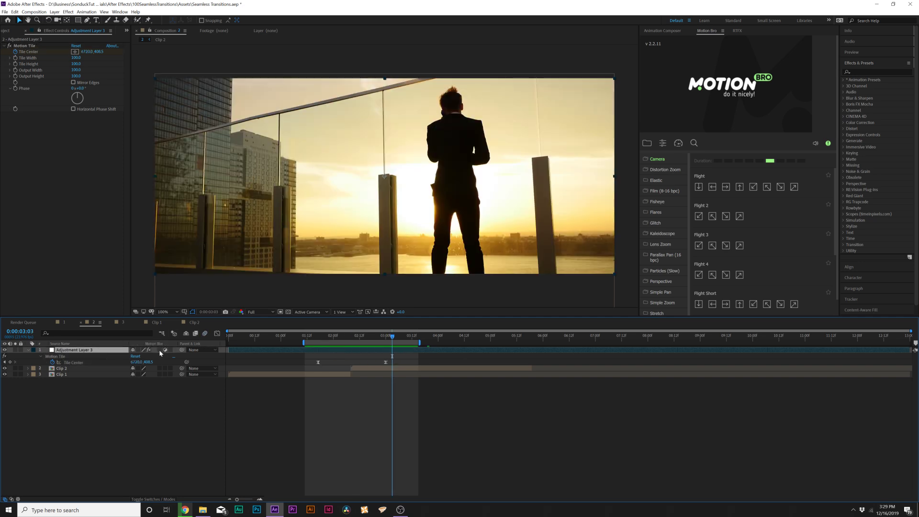
left_click(160, 350)
key("space")
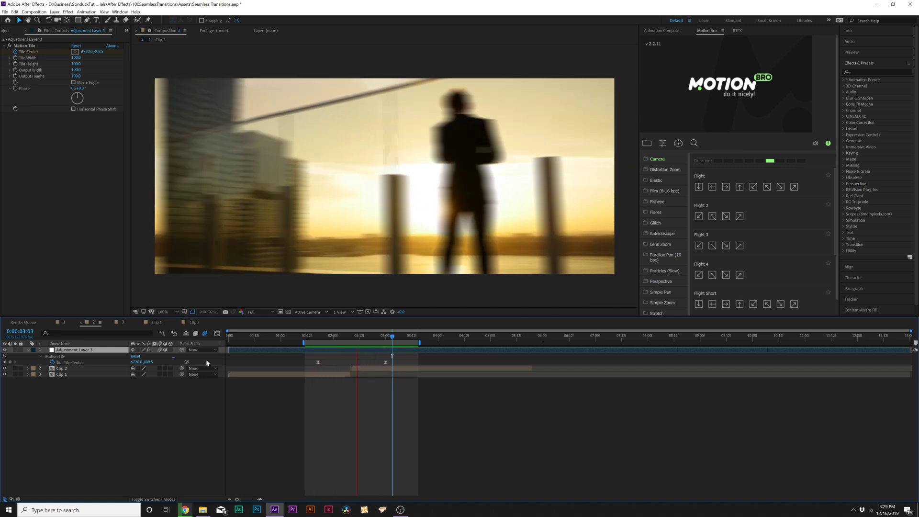
key("space")
Step: Add the Distort Transform effect to the adjustment layer and set its Skew to 13
left_click_drag(359, 337, 349, 337)
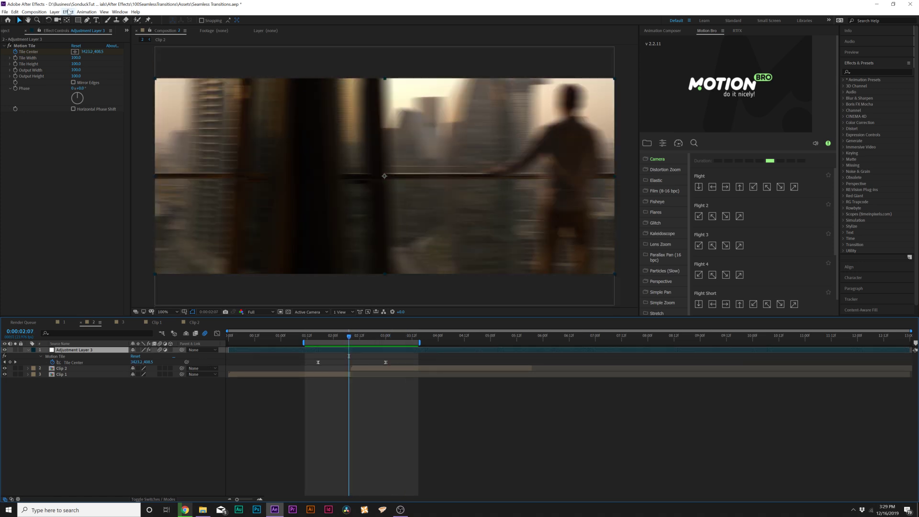
left_click(68, 12)
mouse_move(139, 96)
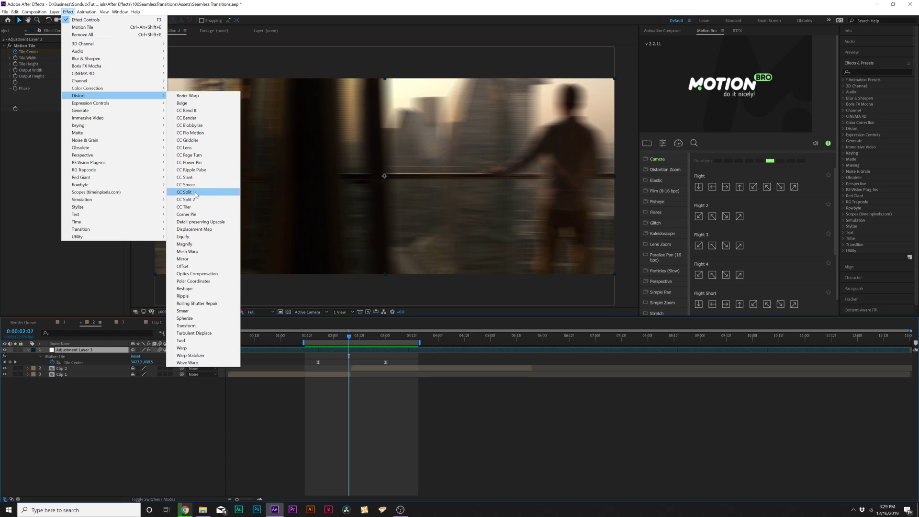
left_click(187, 326)
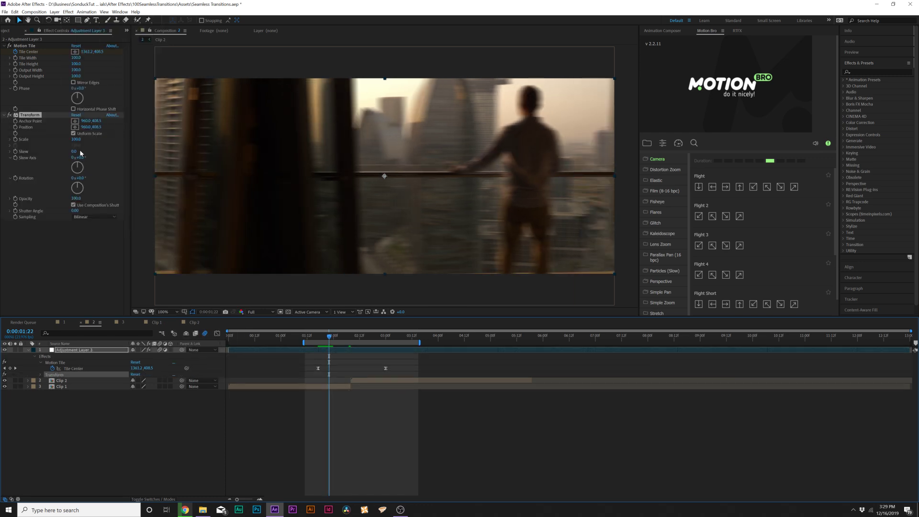
left_click_drag(74, 151, 76, 152)
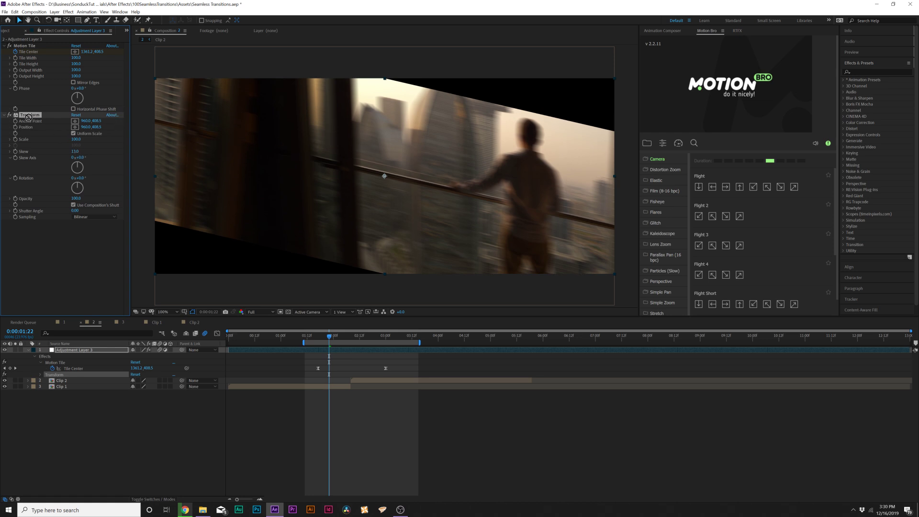
Step: Place the Transform effect above Motion Tile and toggle it off and on to compare
left_click_drag(28, 47, 28, 46)
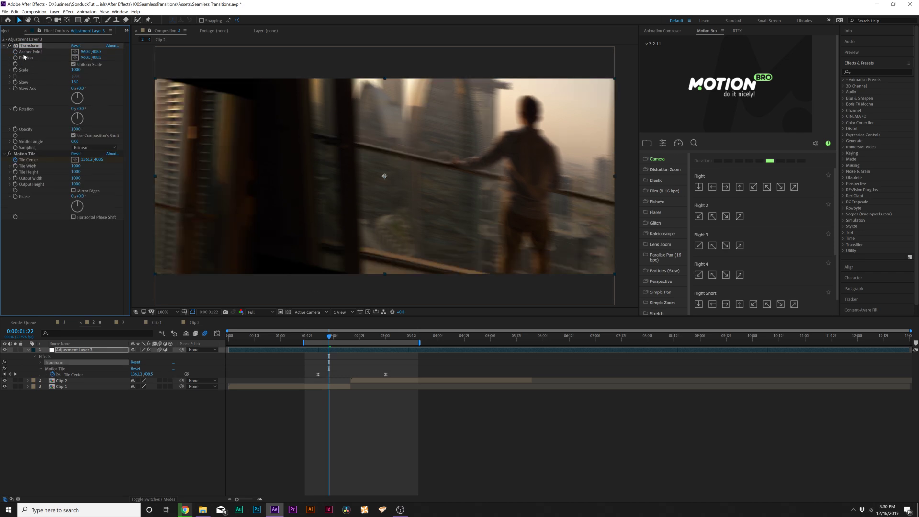
left_click(9, 46)
left_click(10, 46)
Step: Keyframe Skew from 0 at the first Tile Center keyframe up to 13 just before the cut between clips
left_click_drag(320, 340, 316, 339)
left_click(75, 82)
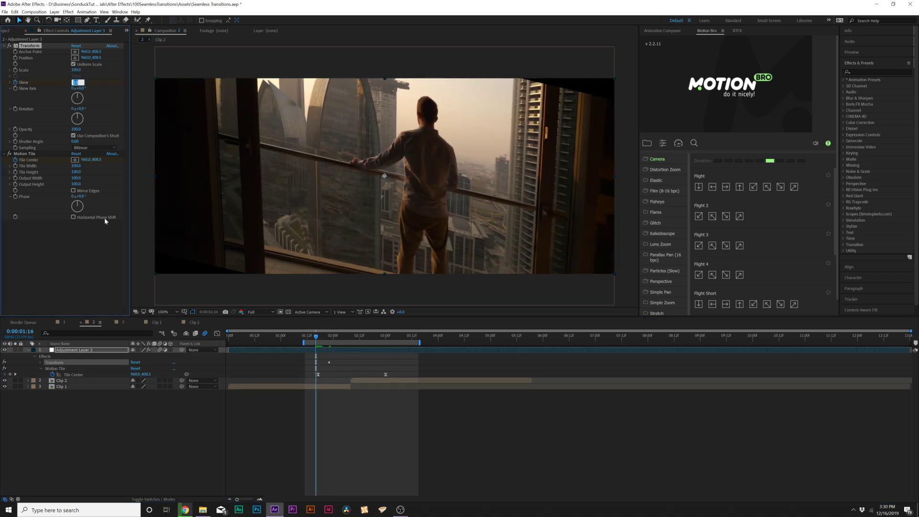
left_click(93, 265)
left_click_drag(314, 333, 329, 338)
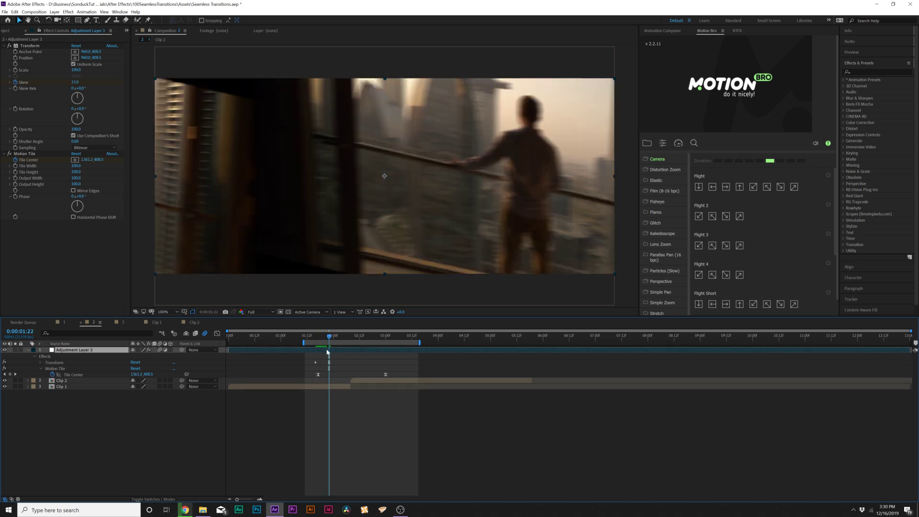
left_click(331, 362)
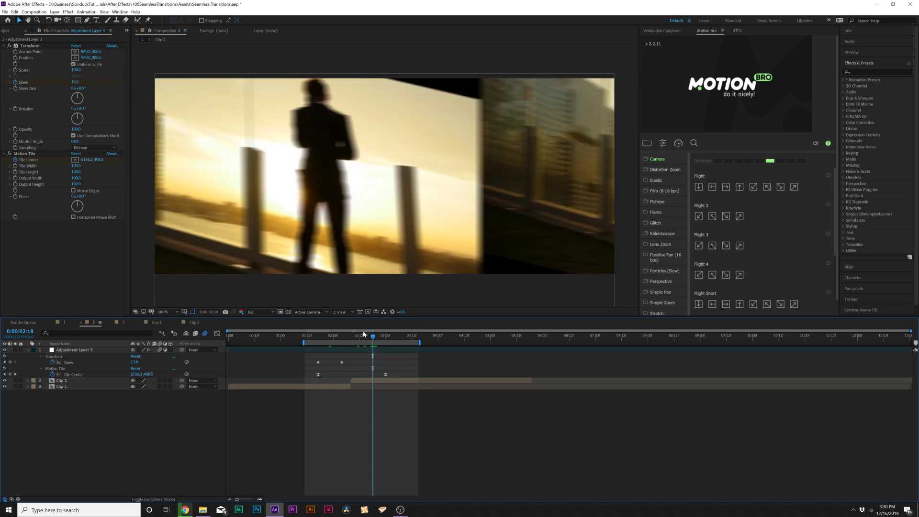
Step: Add a Skew keyframe holding 13 at 0:00:02:19 and another returning to 0 at 0:00:03:00
left_click_drag(370, 336, 375, 337)
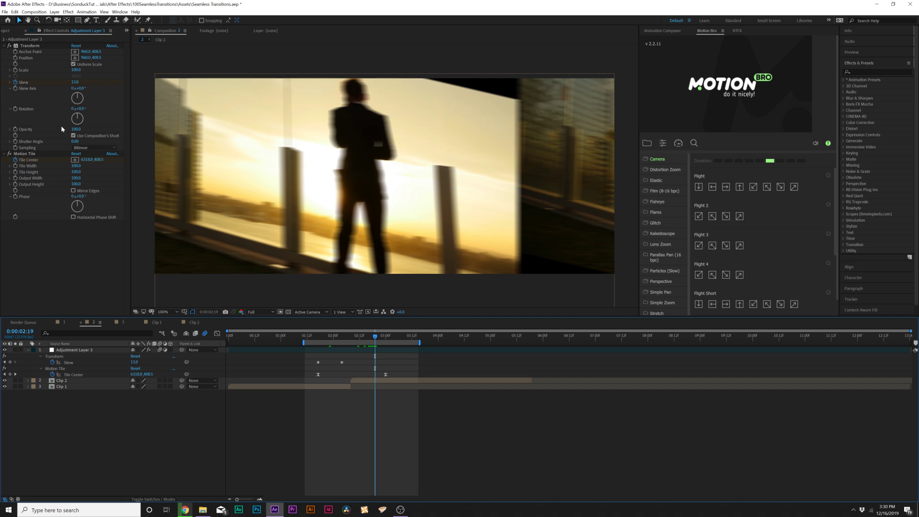
left_click(9, 362)
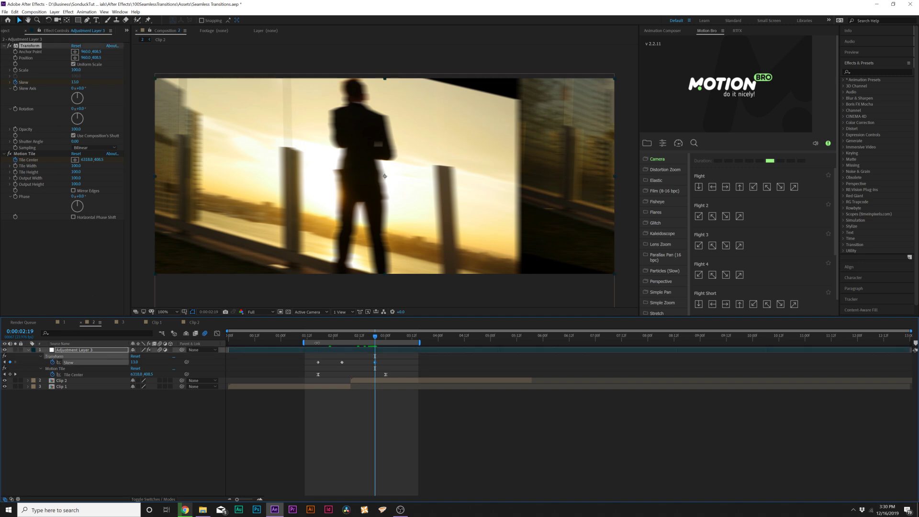
left_click(386, 338)
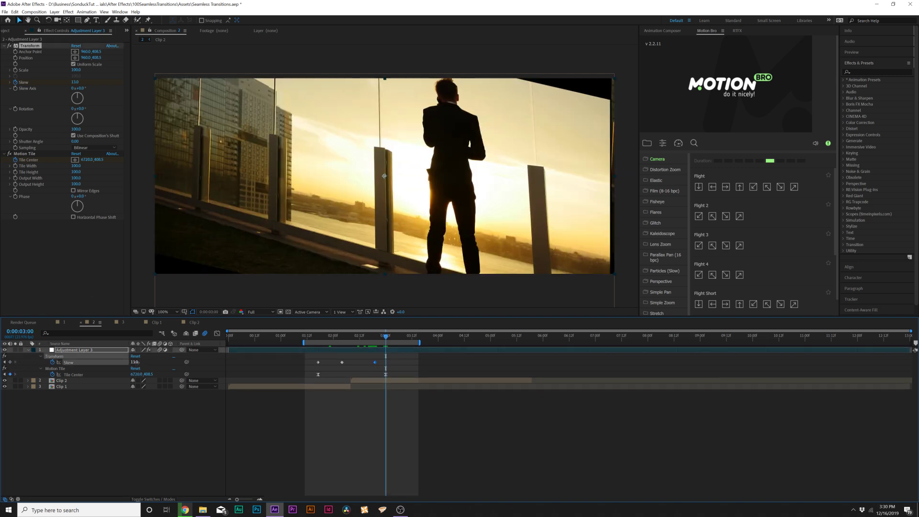
left_click(148, 427)
Step: Shift the third Skew keyframe slightly earlier, apply Easy Ease to all four Skew keyframes, and review the motion
left_click_drag(376, 364, 305, 367)
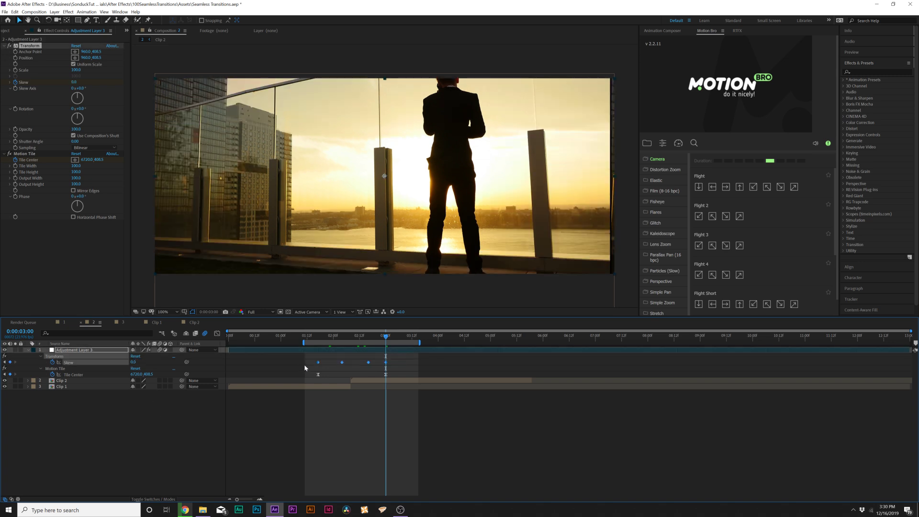
key("space")
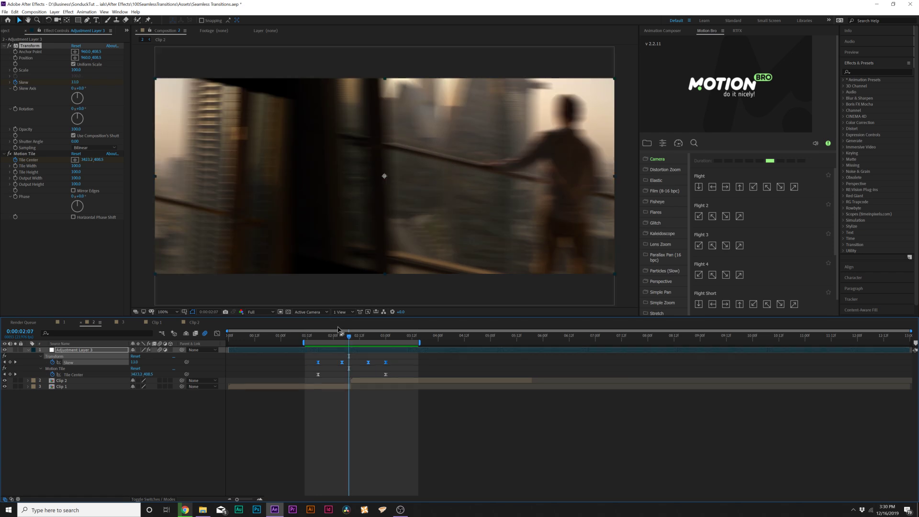
left_click_drag(337, 337, 335, 337)
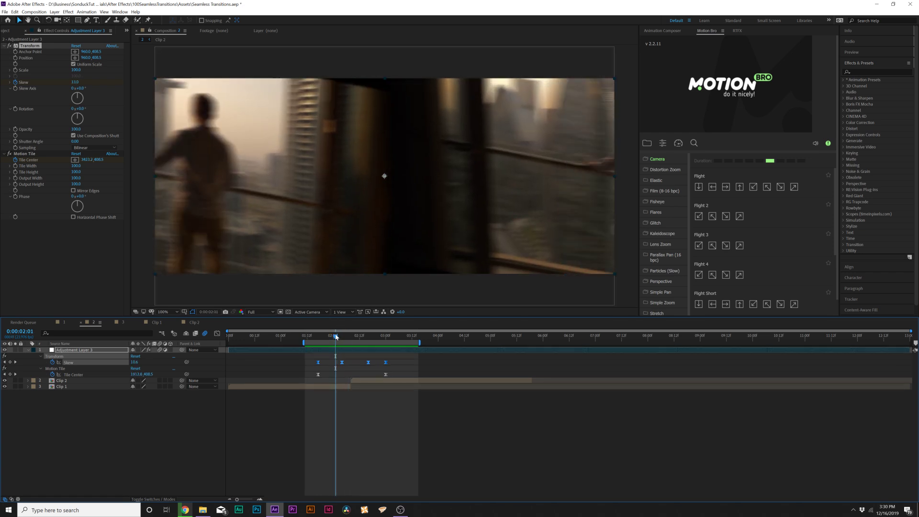
Step: Turn off Uniform Scale in the Transform effect and set Scale Width to 132
left_click(86, 272)
left_click(74, 64)
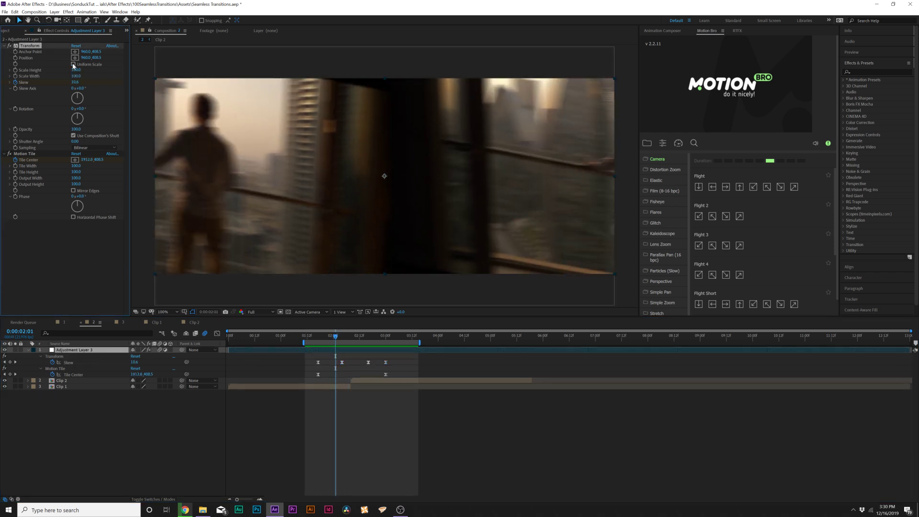
mouse_move(80, 77)
left_mouse_down()
mouse_move(106, 82)
mouse_move(82, 77)
mouse_move(92, 77)
left_mouse_up()
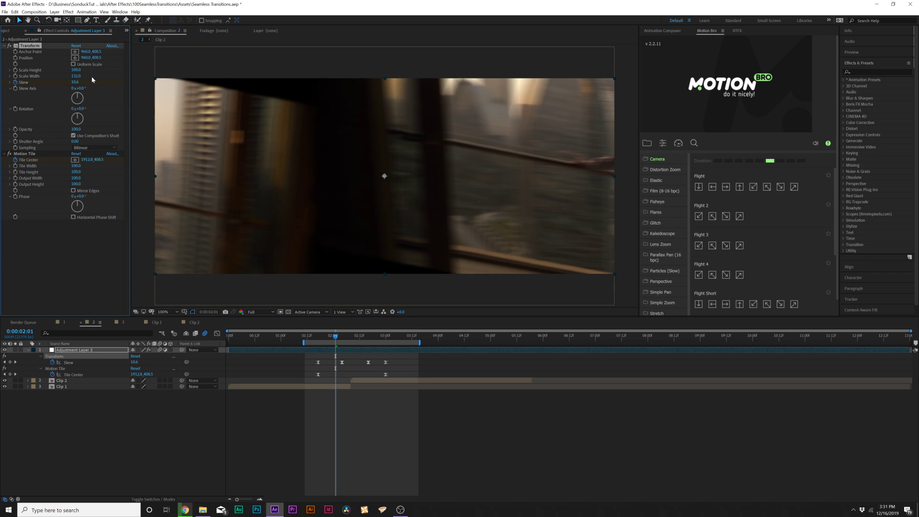
Step: Keyframe Scale Width at 132 on both middle Skew keyframes
left_click_drag(337, 339, 340, 340)
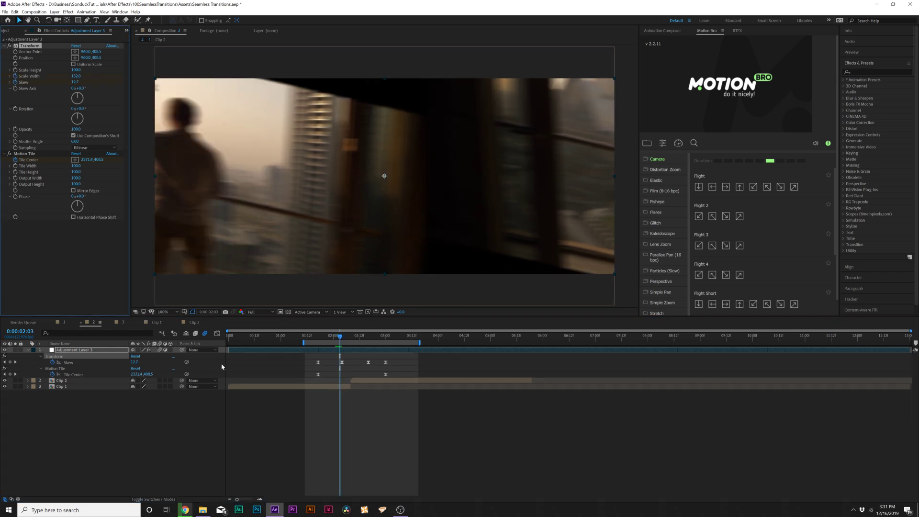
key("u")
left_click_drag(340, 363, 368, 338)
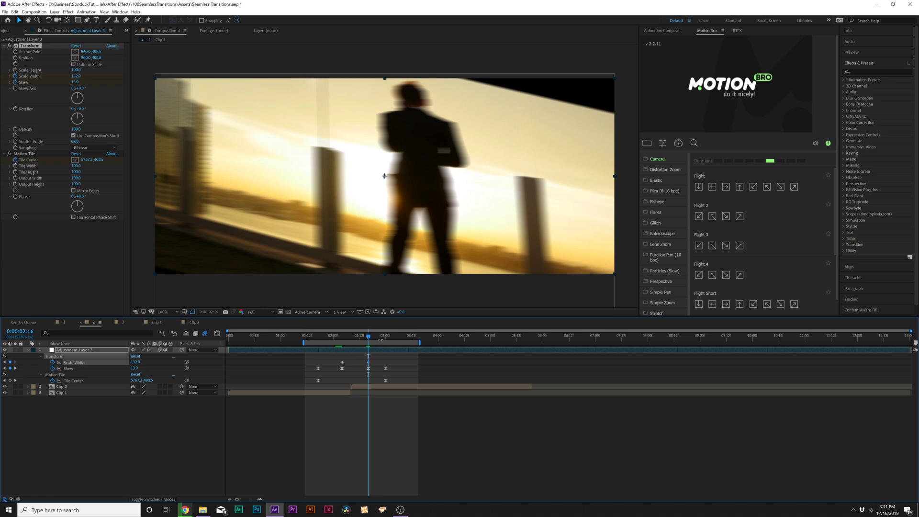
Step: Set Scale Width to 100 at 0:00:03:00 and at 0:00:01:17
left_click(386, 338)
left_click(243, 367)
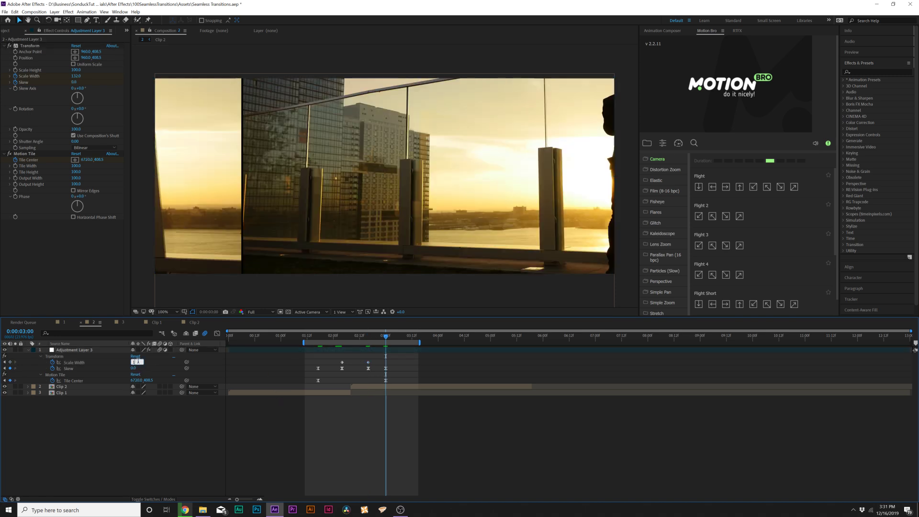
left_click(318, 337)
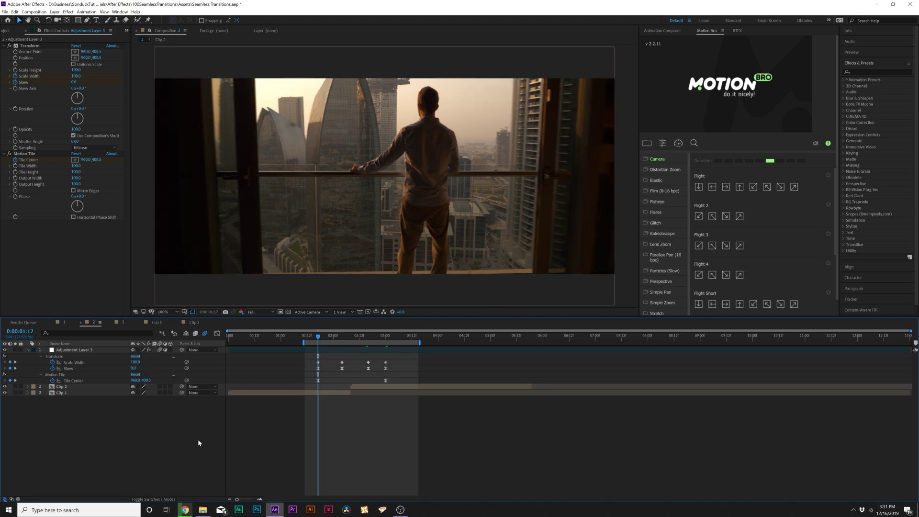
Step: Ease the Scale Width keyframes, move the last Tile Center keyframe later, and preview the transition
left_click_drag(294, 364, 406, 382)
key("F9")
key("space")
left_click(264, 443)
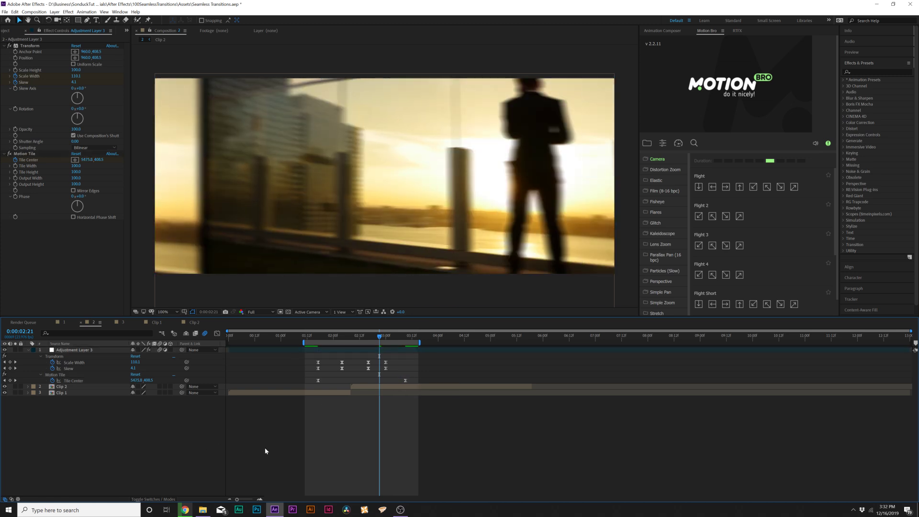
key("space")
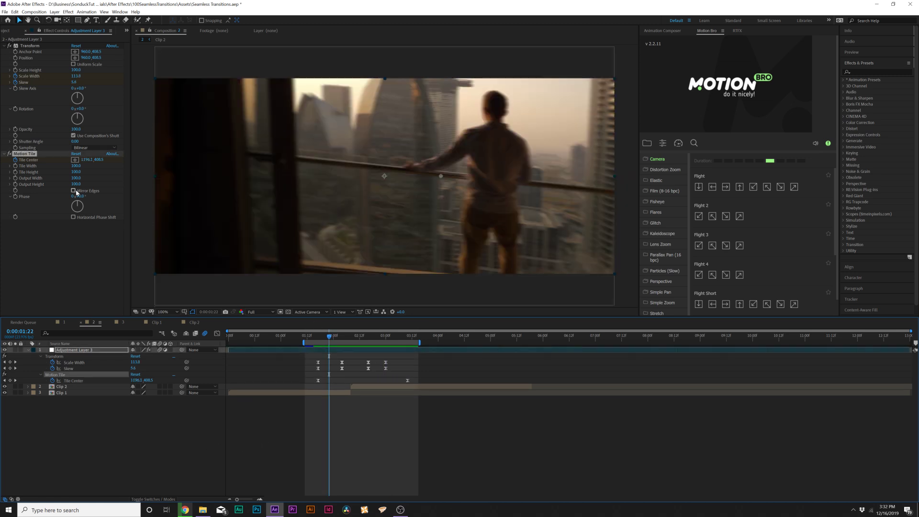
Step: Enable Mirror Edges on Motion Tile and preview the transition
left_click(74, 192)
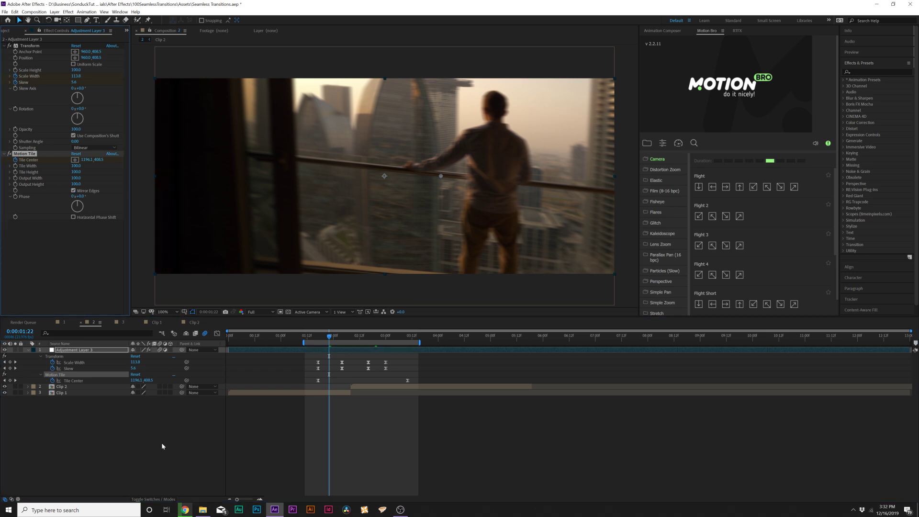
left_click(172, 448)
key("space")
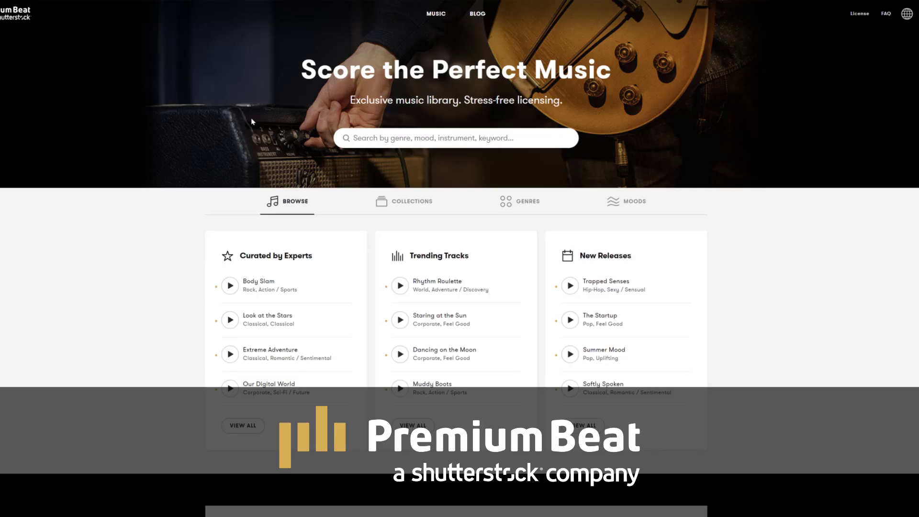
Step: Switch to the PremiumBeat site, browse its royalty-free music, and filter the tracks by the Electronic genre
scroll(252, 122, "down", 5)
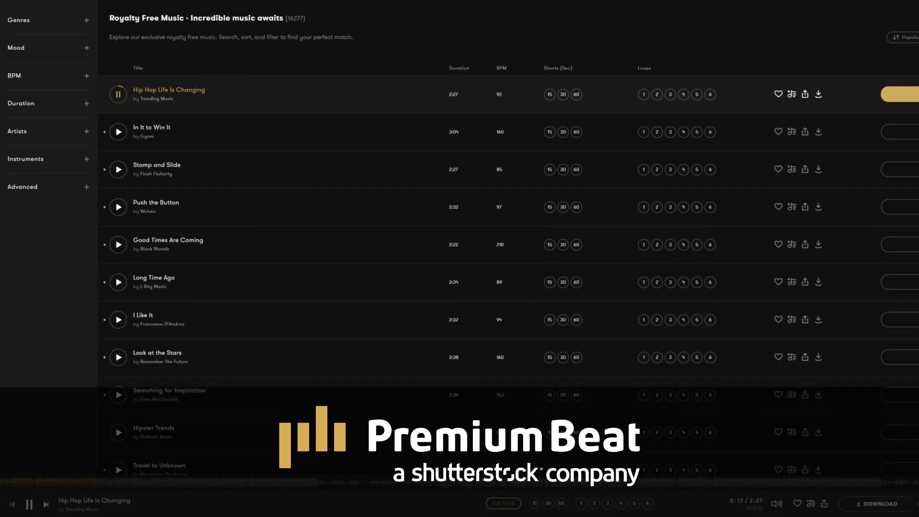
scroll(460, 239, "down", 3)
scroll(460, 240, "down", 4)
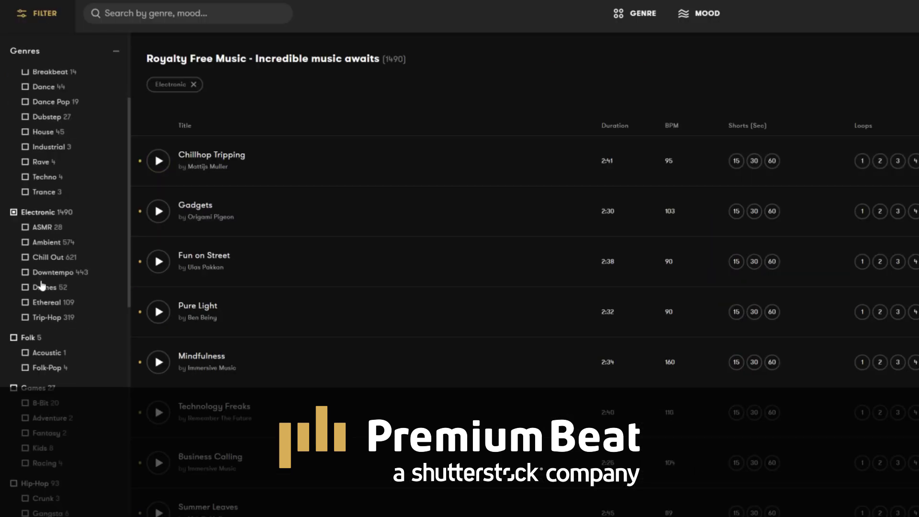
Step: Narrow the music list to the Action / Sports mood and expand the BPM and Duration filters
scroll(72, 285, "down", 10)
scroll(62, 287, "down", 6)
scroll(49, 220, "up", 3)
left_click(50, 202)
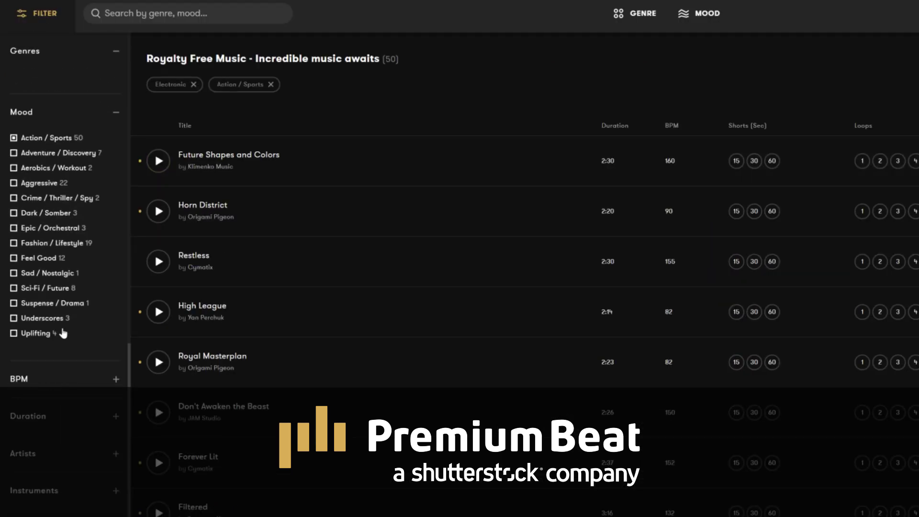
left_click(67, 390)
left_click(72, 415)
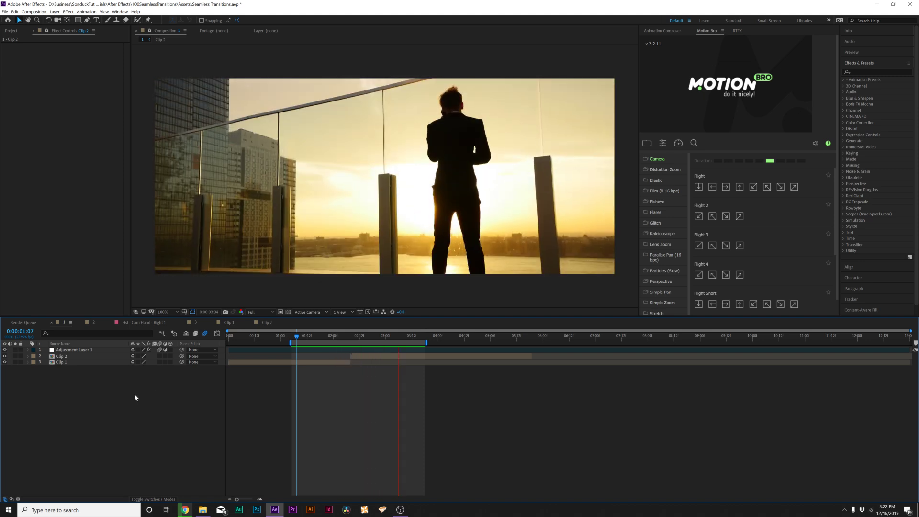
Step: Switch back to After Effects, hide the existing adjustment layer in composition 1, and add a new adjustment layer
left_click(5, 350)
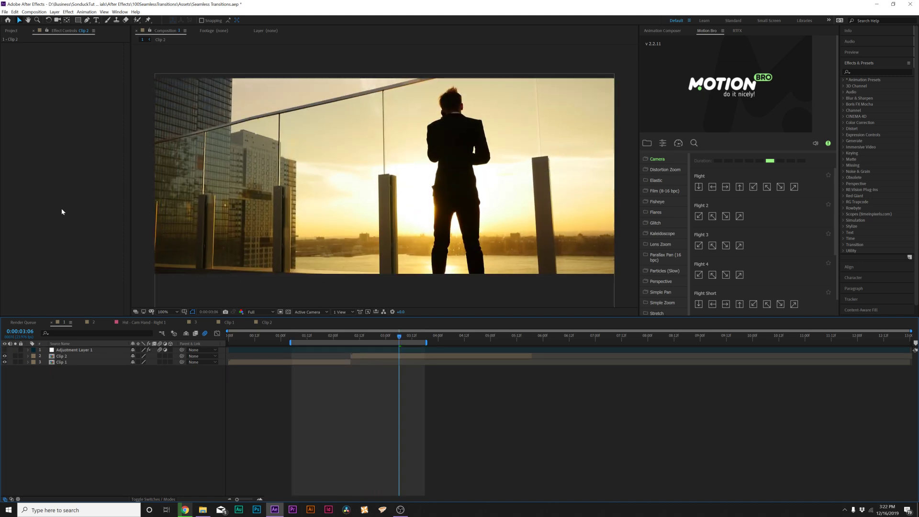
left_click(54, 12)
mouse_move(139, 19)
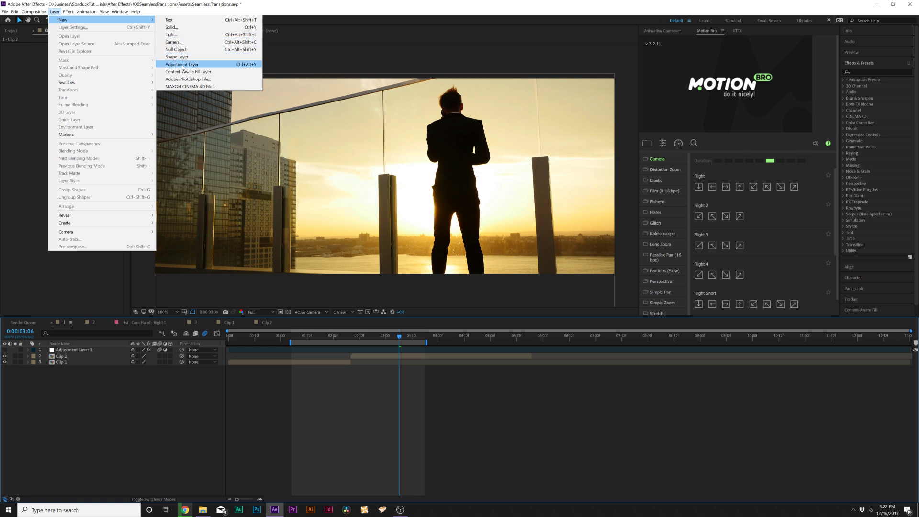
left_click(182, 66)
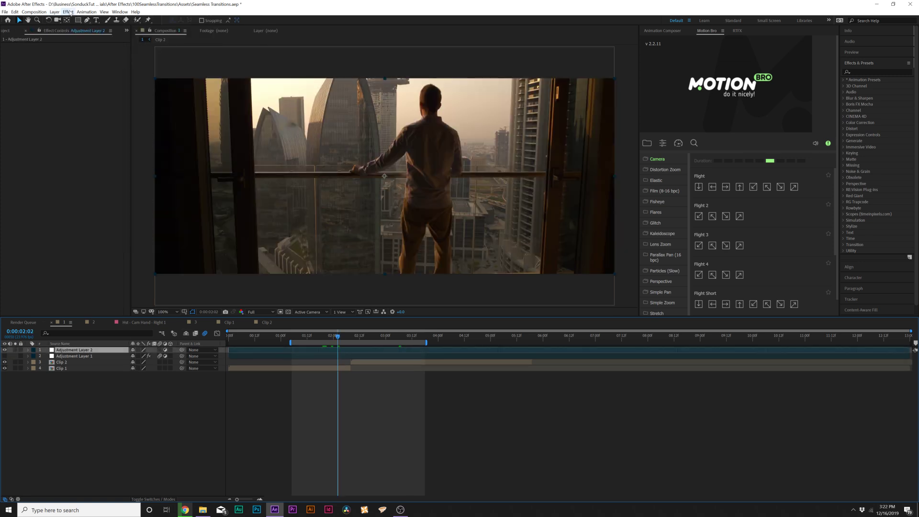
Step: Apply Motion Tile to the new adjustment layer and animate Tile Center vertically from 0:00:01:17 to 960, 3676.5 at 0:00:03:01
left_click(69, 12)
mouse_move(95, 208)
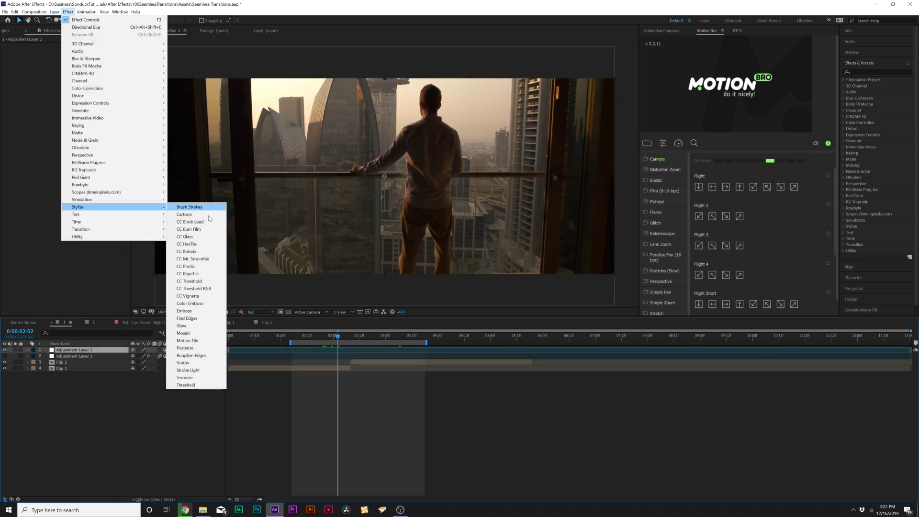
left_click(188, 341)
left_click_drag(337, 336, 320, 340)
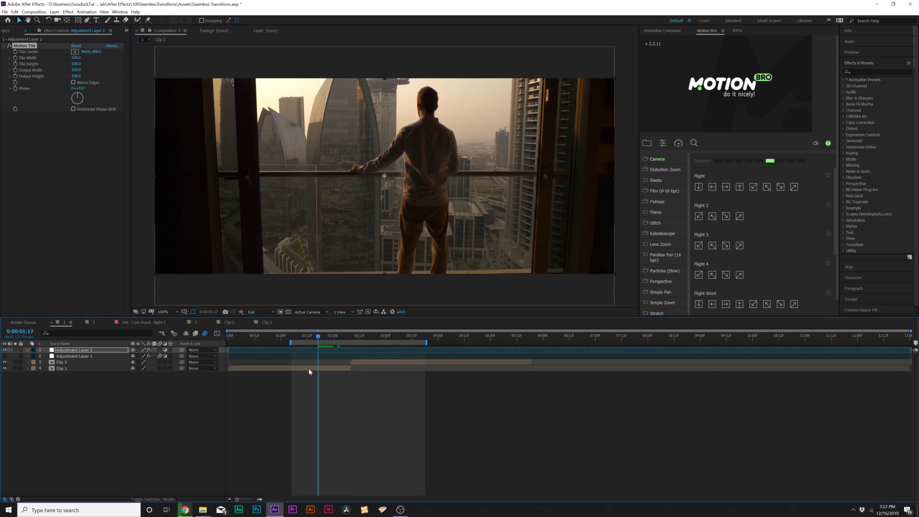
left_click(16, 53)
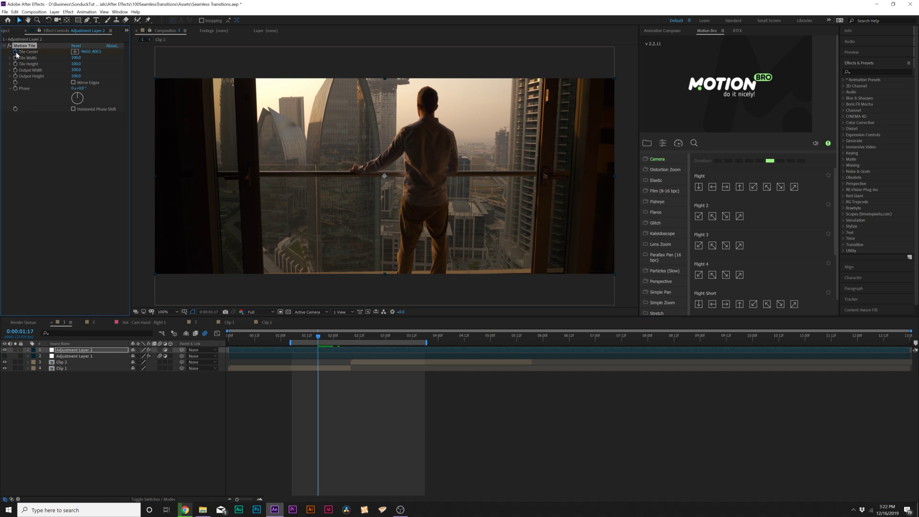
left_click_drag(355, 341, 389, 339)
left_click_drag(97, 51, 211, 72)
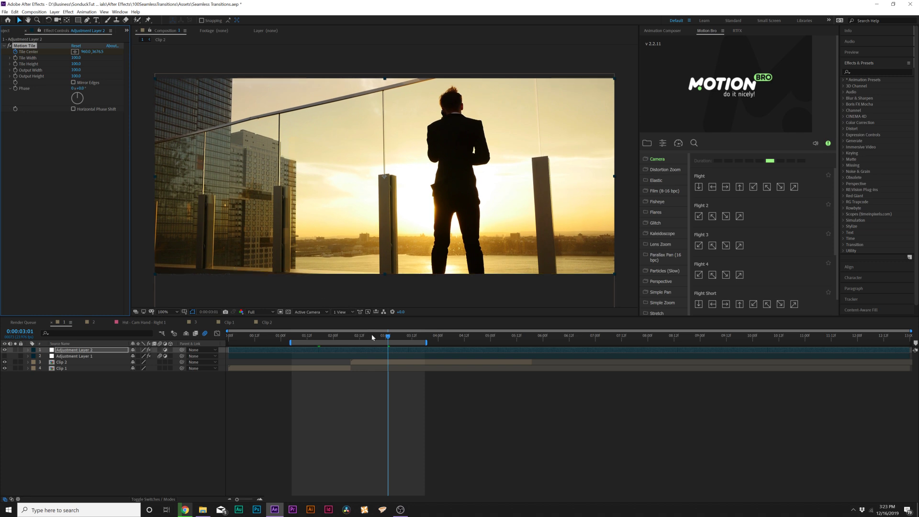
Step: Reveal the Tile Center keyframes, apply Easy Ease to both, and preview the vertical movement
key("u")
left_click_drag(400, 358, 297, 368)
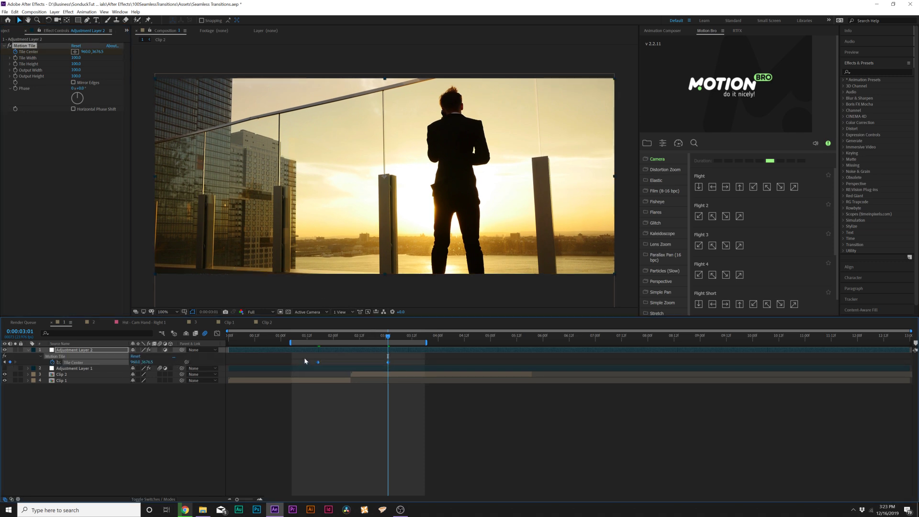
left_click_drag(331, 336, 300, 337)
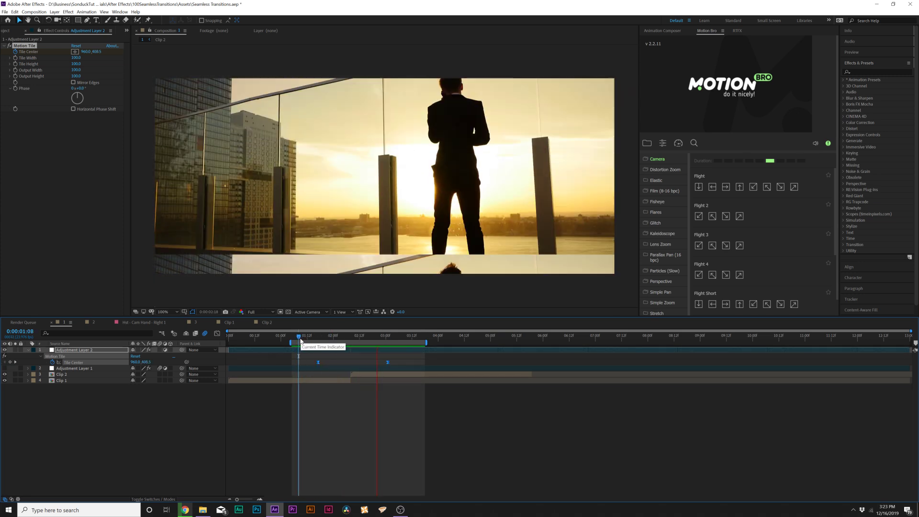
key("space")
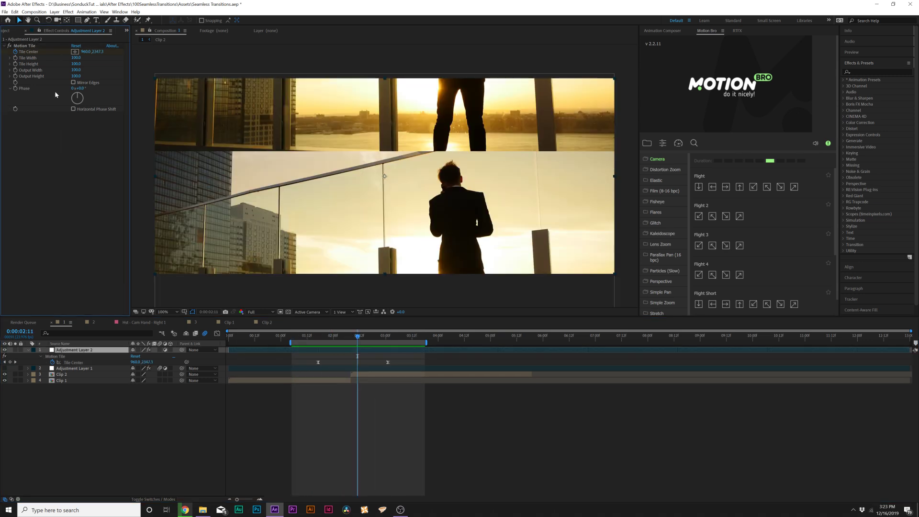
Step: Add Optics Compensation to the adjustment layer, enable Reverse Lens Distortion, and raise Field Of View to about 118
left_click(68, 12)
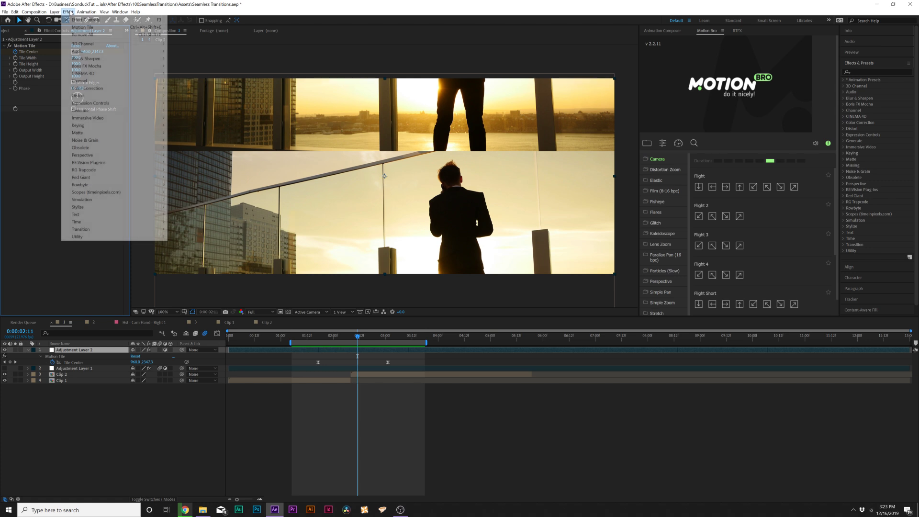
mouse_move(115, 95)
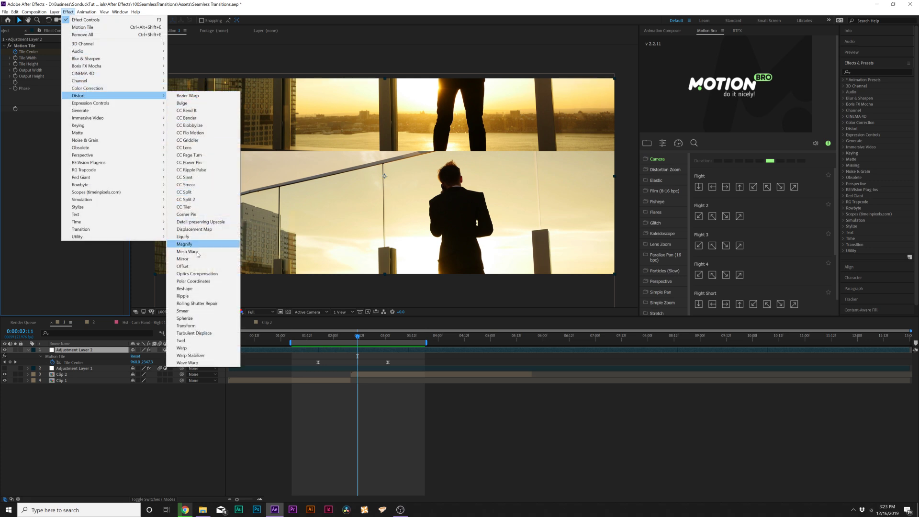
left_click(197, 274)
left_click_drag(74, 120, 415, 146)
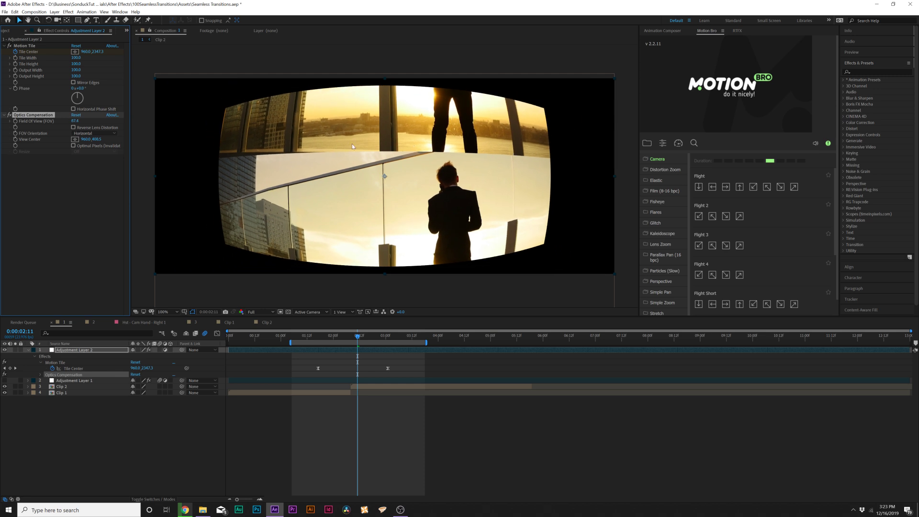
left_click(73, 128)
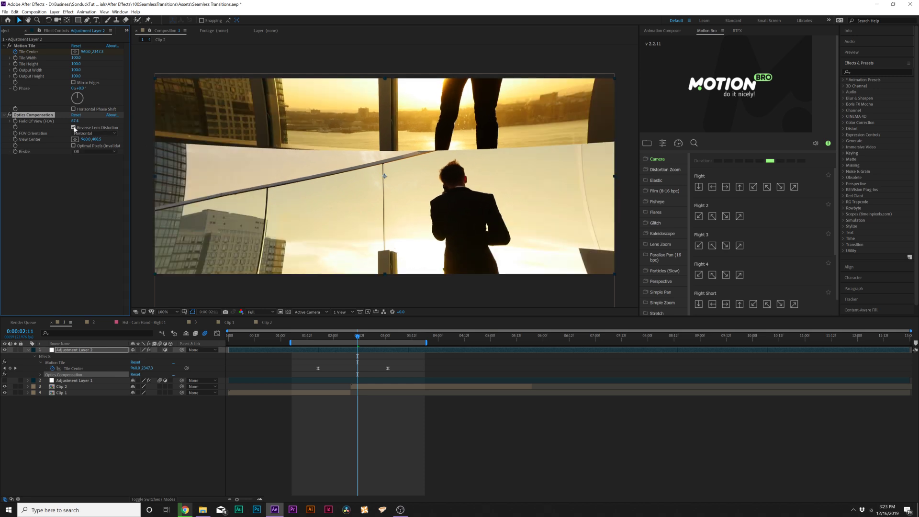
left_click_drag(75, 121, 190, 129)
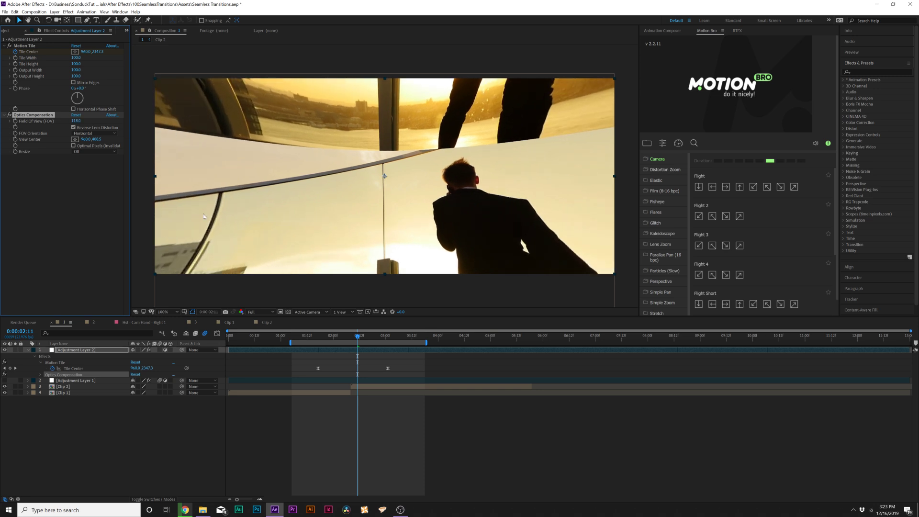
Step: Animate Field Of View from 0 at 0:00:01:17 up to 118 at 0:00:02:01
left_click_drag(323, 338, 319, 340)
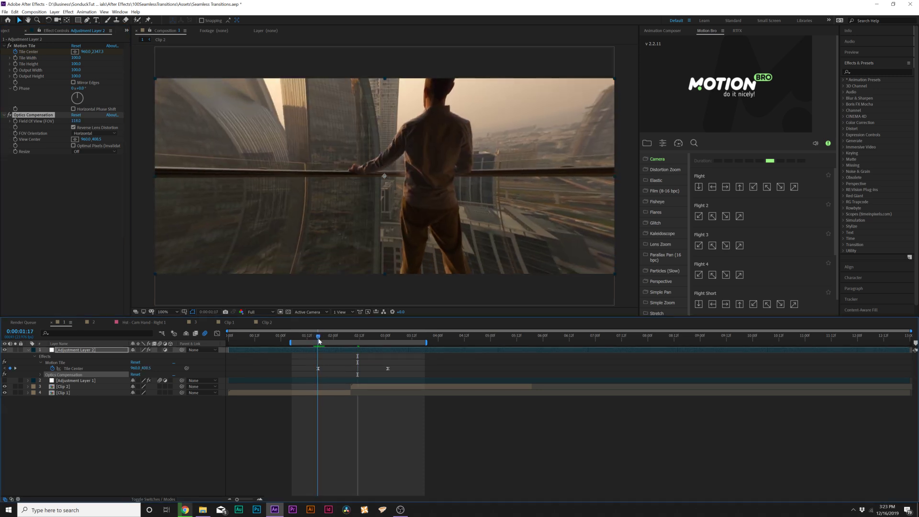
left_click(15, 121)
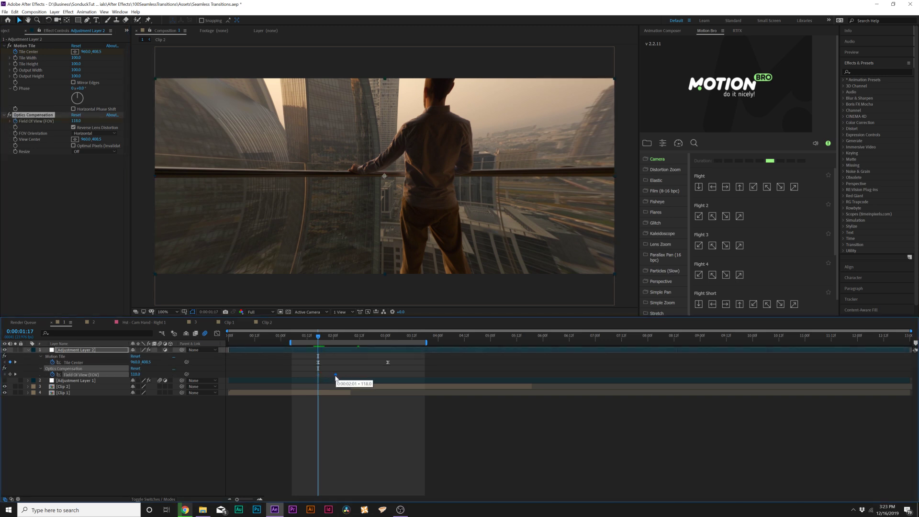
left_click(76, 121)
type("0")
key("Return")
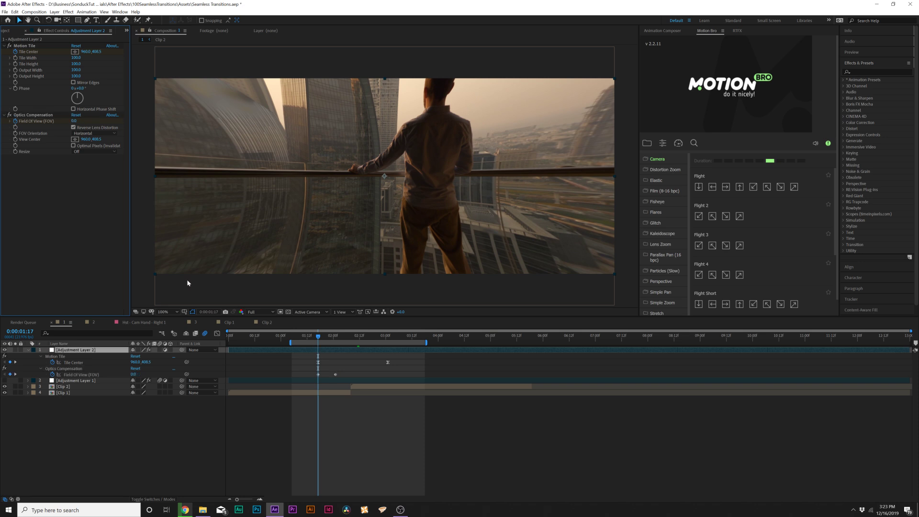
Step: Hold Field Of View at 118 until 0:00:02:19, set it to 0 at 0:00:03:01, and preview the transition
left_click_drag(317, 337, 376, 341)
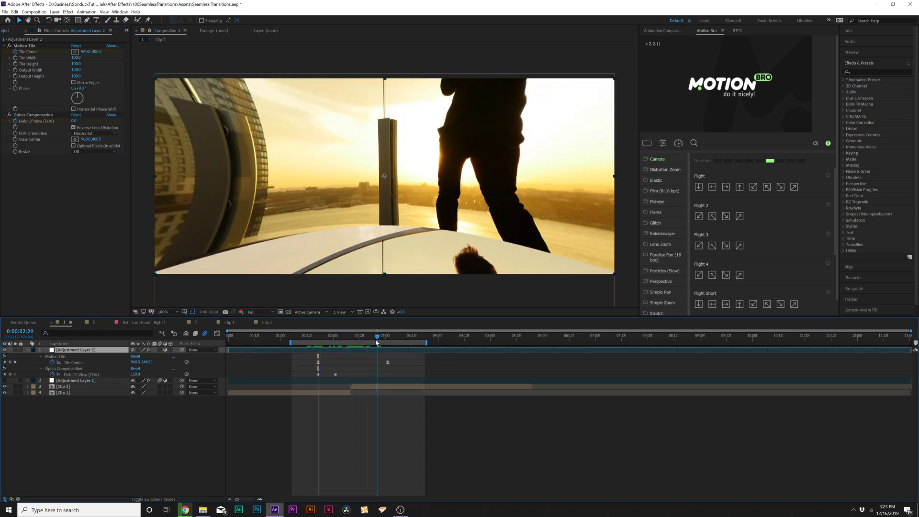
left_click(10, 374)
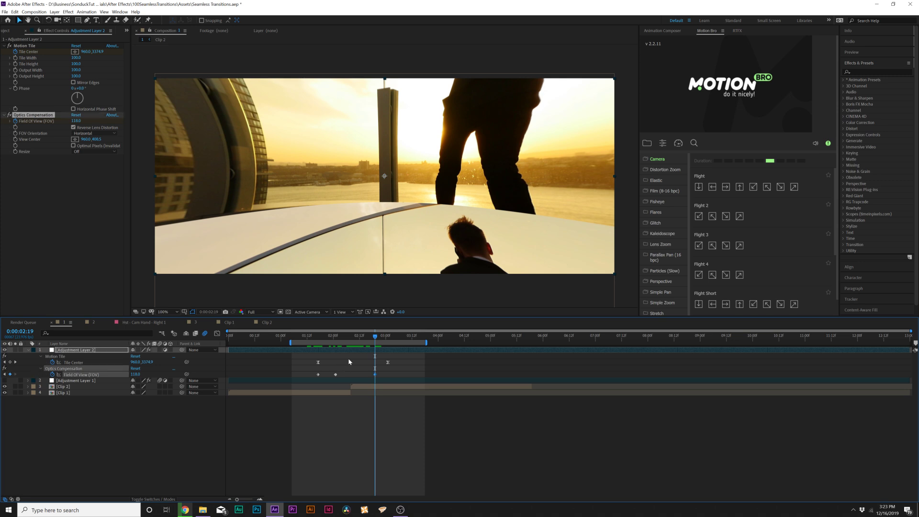
left_click_drag(384, 338, 388, 338)
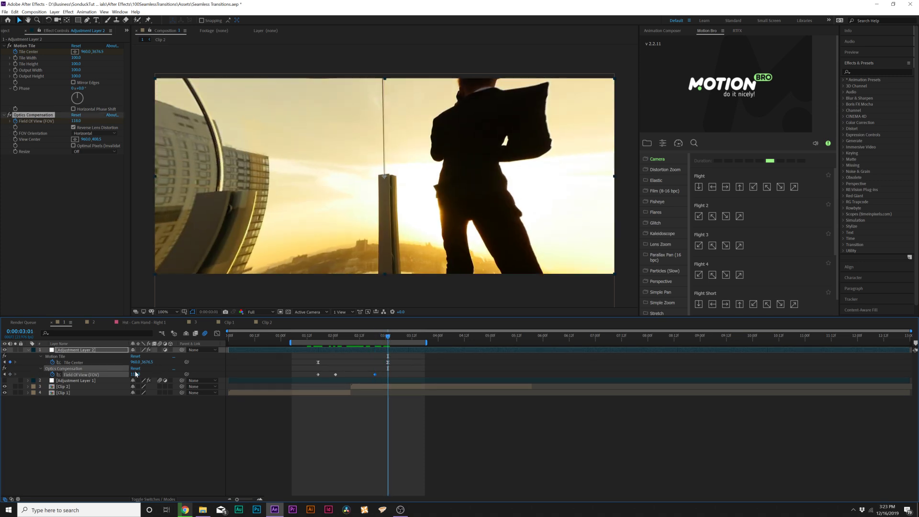
type("0")
left_click(141, 433)
left_click_drag(324, 335, 297, 337)
key("space")
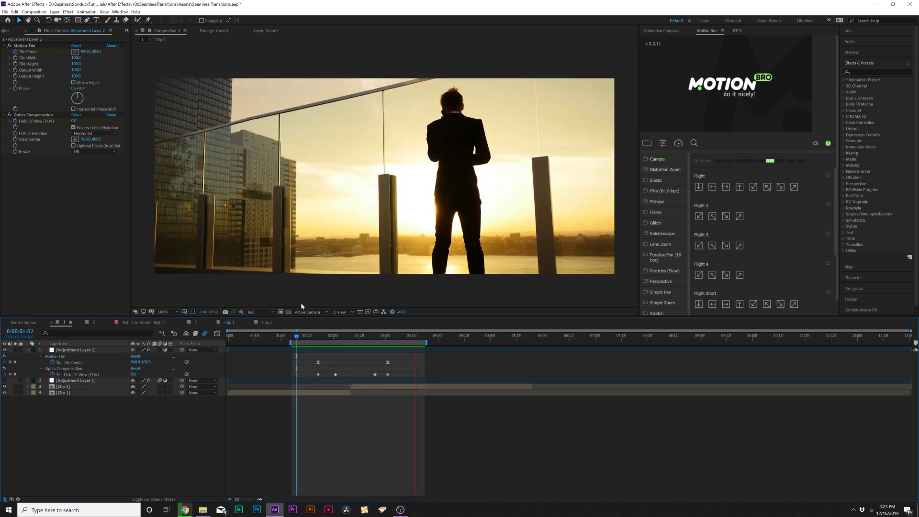
left_click(343, 244)
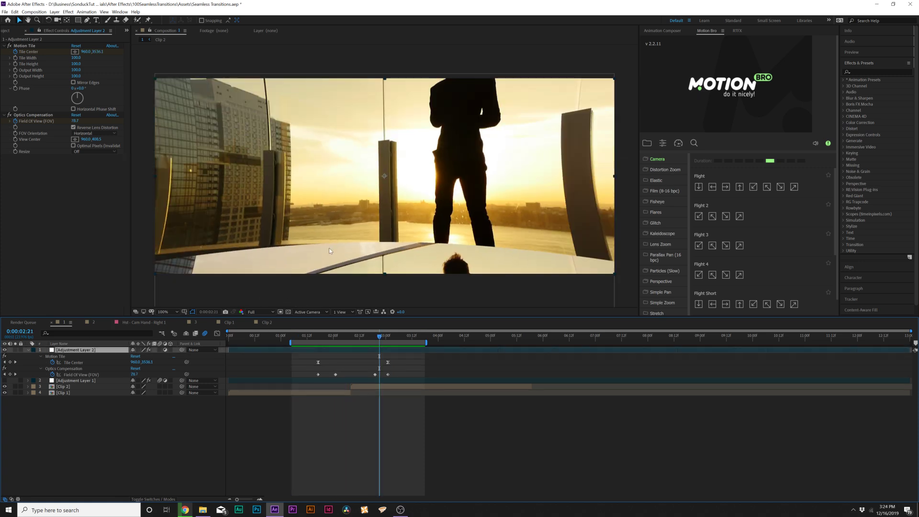
Step: Add CC Lens to the adjustment layer and increase its Size to about 370 so the lens fills the frame
left_click_drag(367, 338, 358, 337)
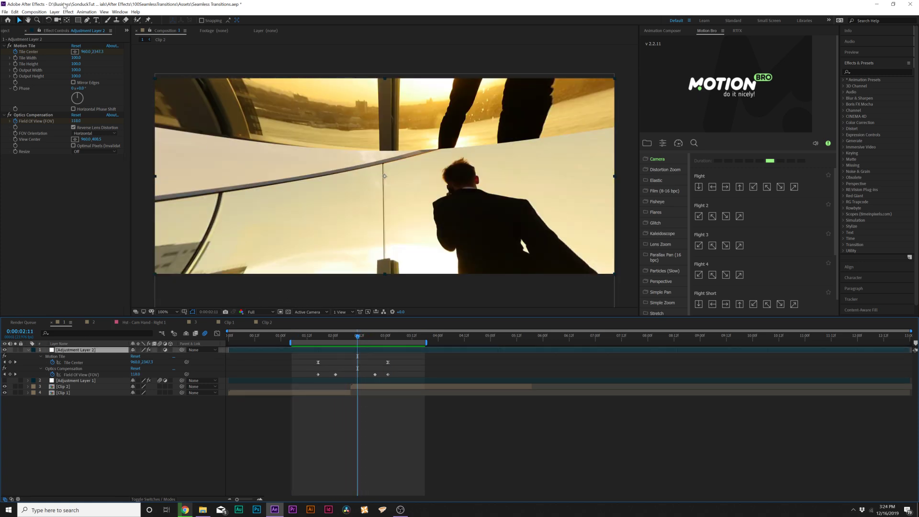
left_click(68, 11)
mouse_move(119, 95)
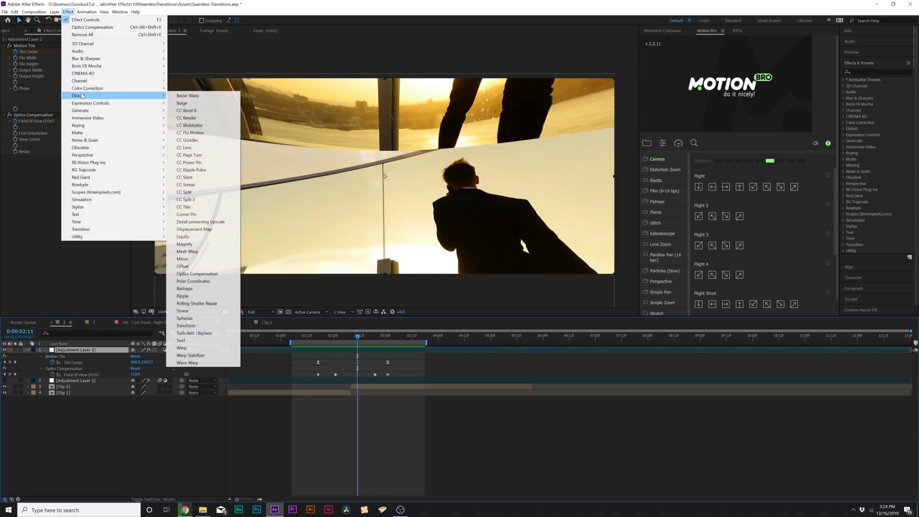
left_click(187, 147)
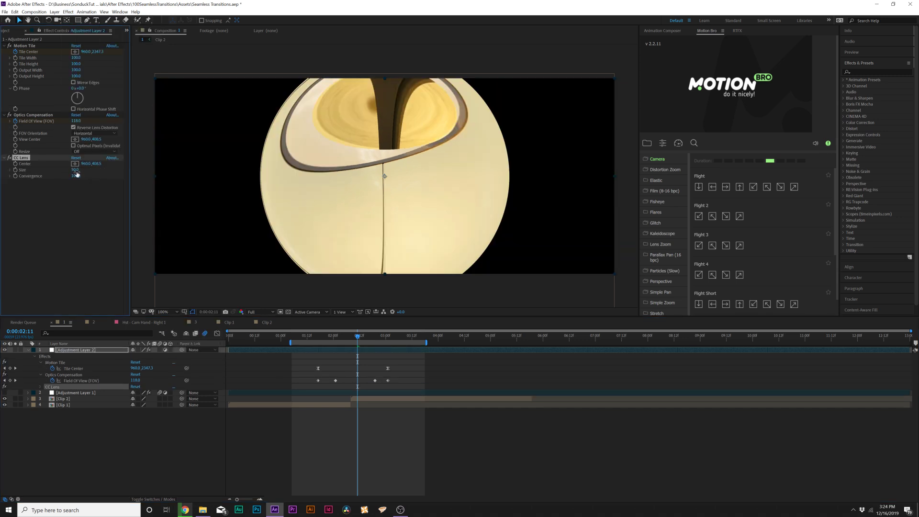
left_click_drag(94, 173, 199, 179)
Step: Keyframe the CC Lens Size at 0:00:01:18 and reduce it to about 112 at 0:00:02:07
left_click_drag(323, 337, 320, 337)
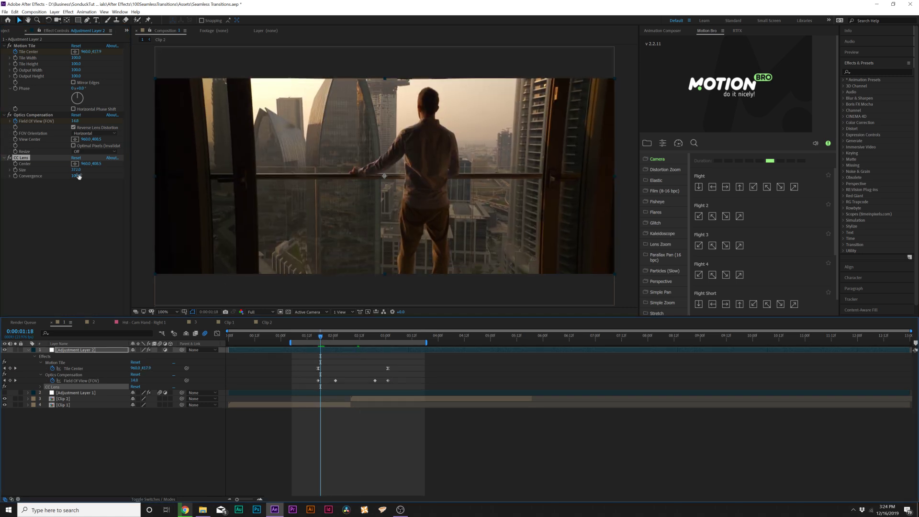
left_click(16, 170)
left_click_drag(350, 337, 349, 338)
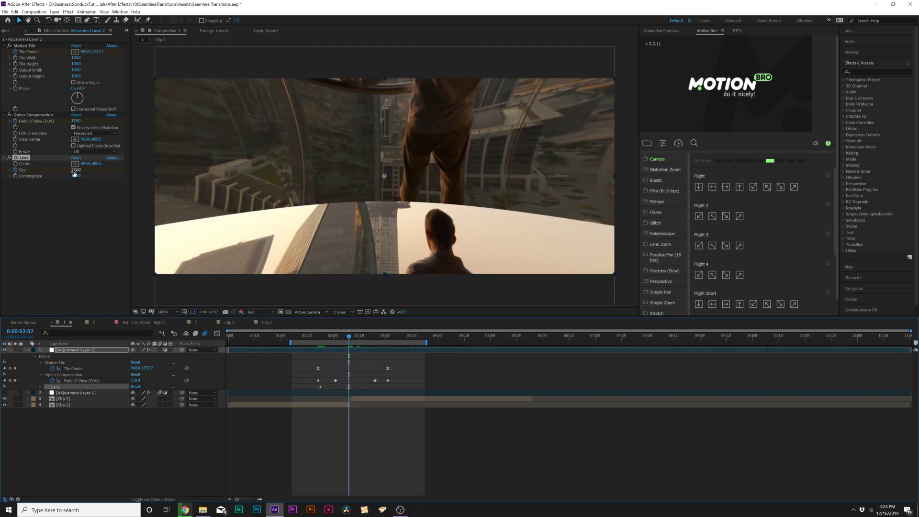
left_click_drag(74, 170, 43, 171)
left_click(64, 170)
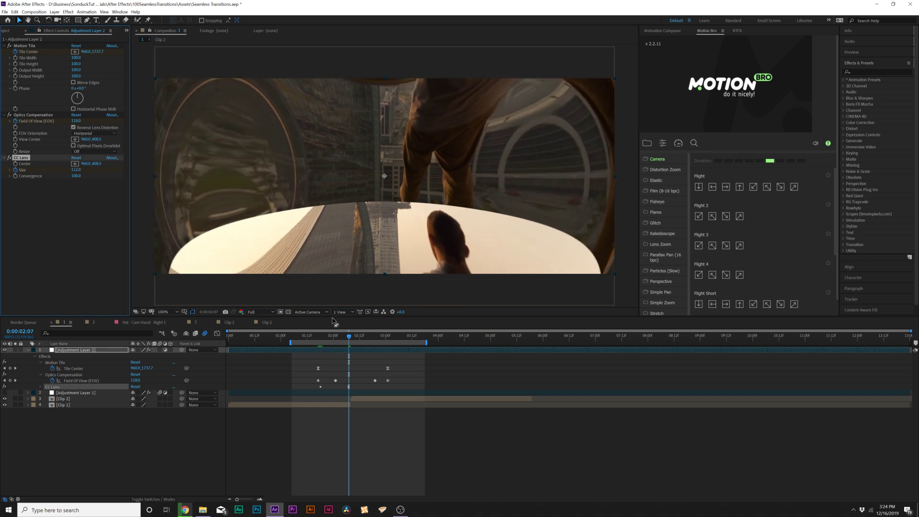
Step: Raise the CC Lens Size to about 415 at 0:00:03:01 and preview the lens-distorted transition
left_click_drag(376, 338, 388, 339)
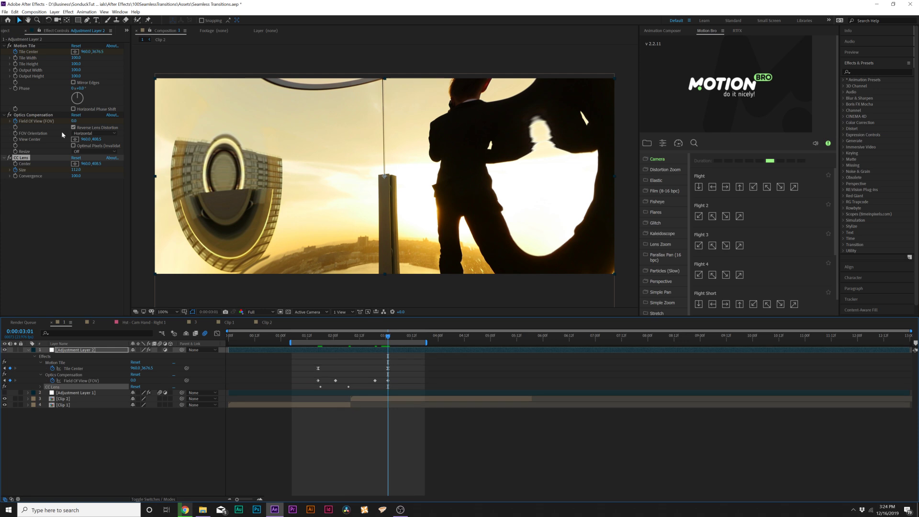
left_click_drag(79, 170, 200, 183)
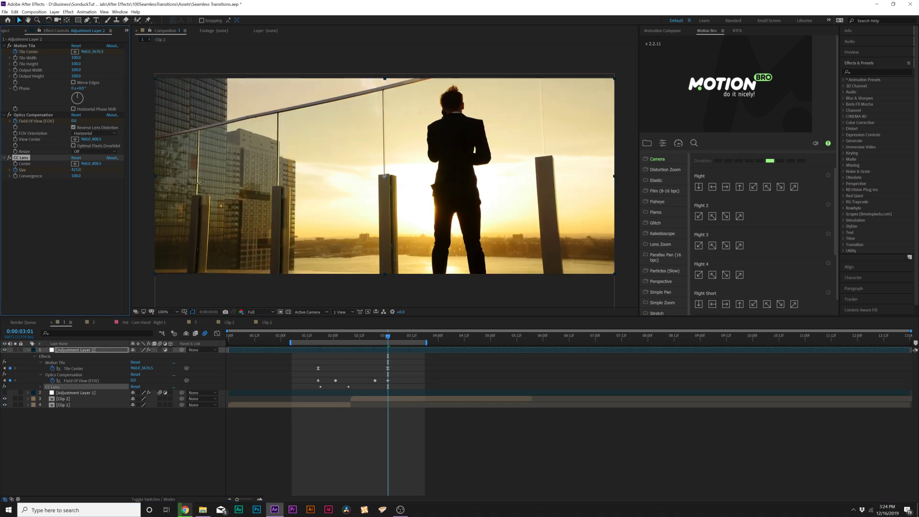
left_click_drag(376, 336, 314, 333)
left_click_drag(314, 334, 307, 334)
key("space")
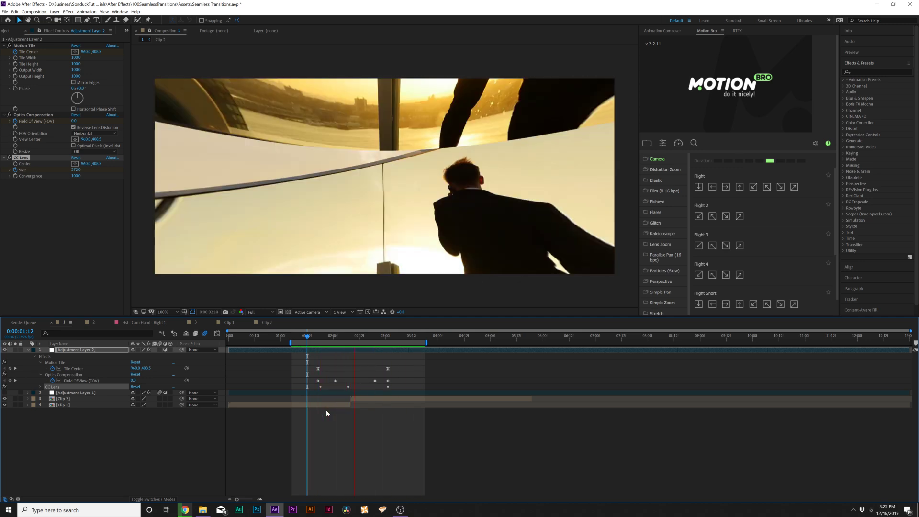
left_click(75, 210)
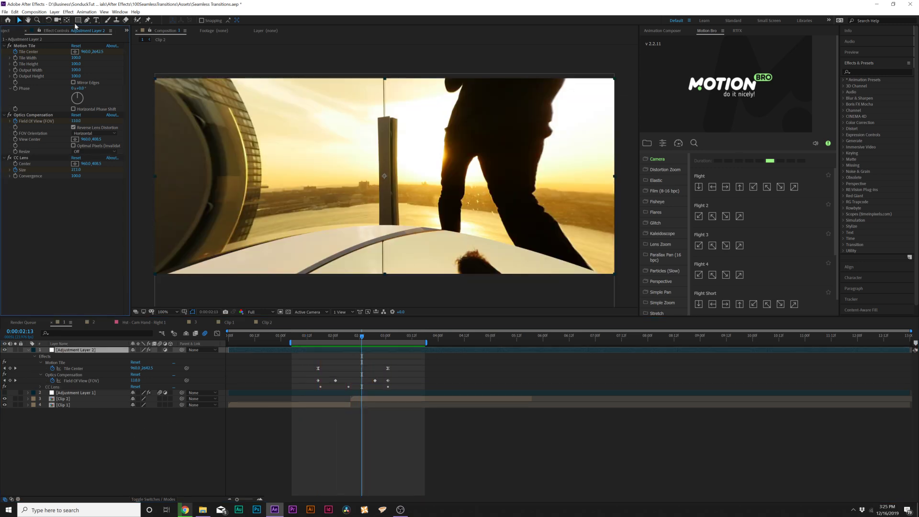
Step: Add Directional Blur to the adjustment layer and set its Blur Length to about 104 at 0:00:02:05
left_click(68, 12)
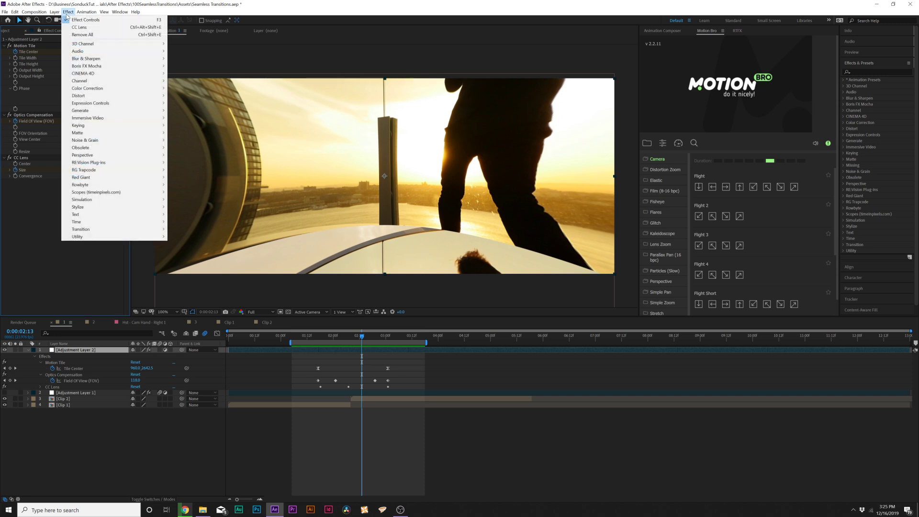
mouse_move(86, 59)
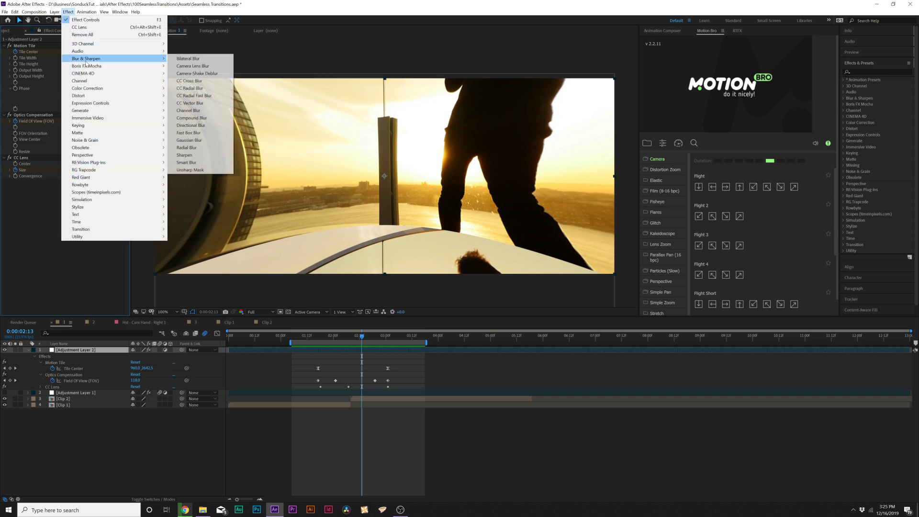
left_click(191, 126)
left_click_drag(327, 335, 345, 338)
left_click(74, 209)
left_click_drag(93, 212, 427, 234)
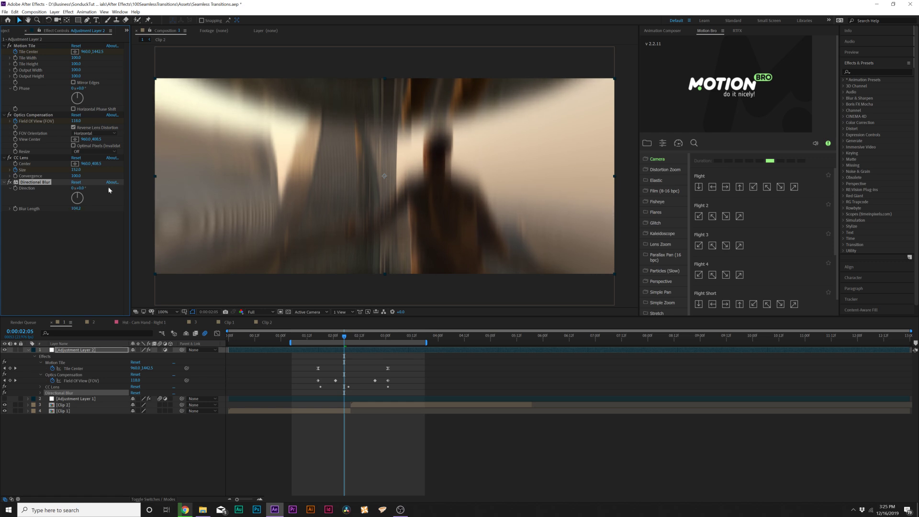
Step: Try an angled Direction for the Directional Blur, and undo that rotation
left_click_drag(117, 194, 146, 197)
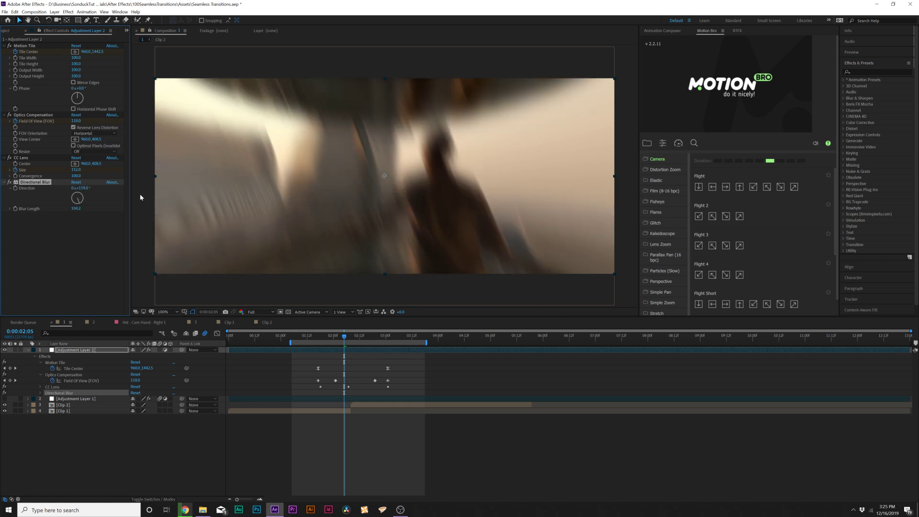
key("ctrl+z")
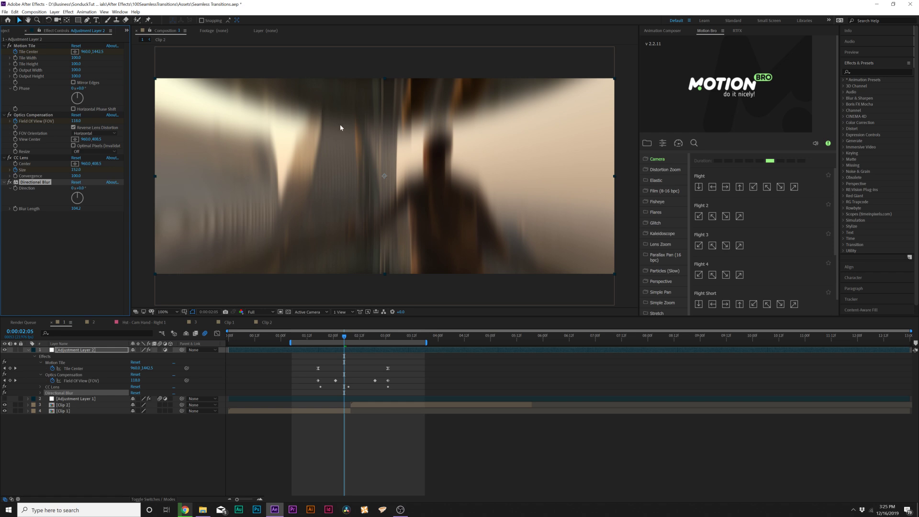
Step: Enable keyframing for the Directional Blur's Blur Length and edit its starting keyframe at 0:00:01:17
left_click(320, 335)
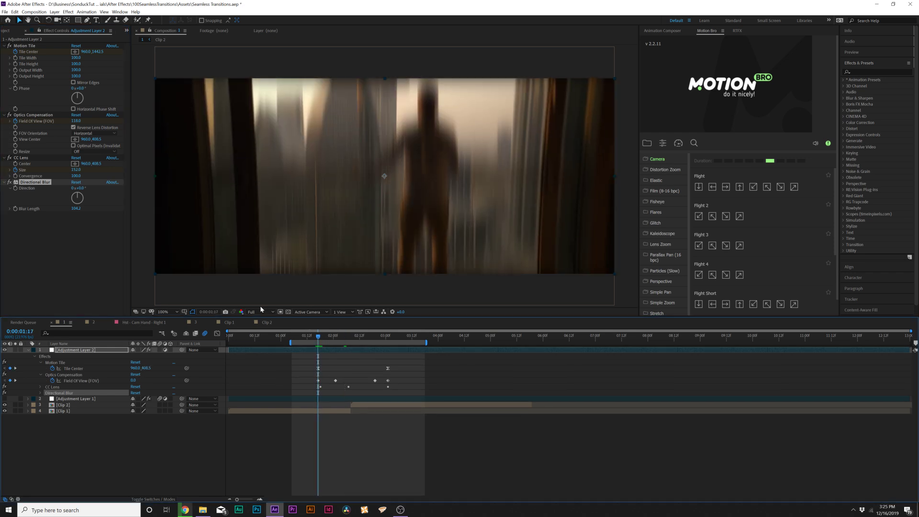
left_click(14, 209)
key("u")
key("u")
left_click_drag(319, 401, 336, 402)
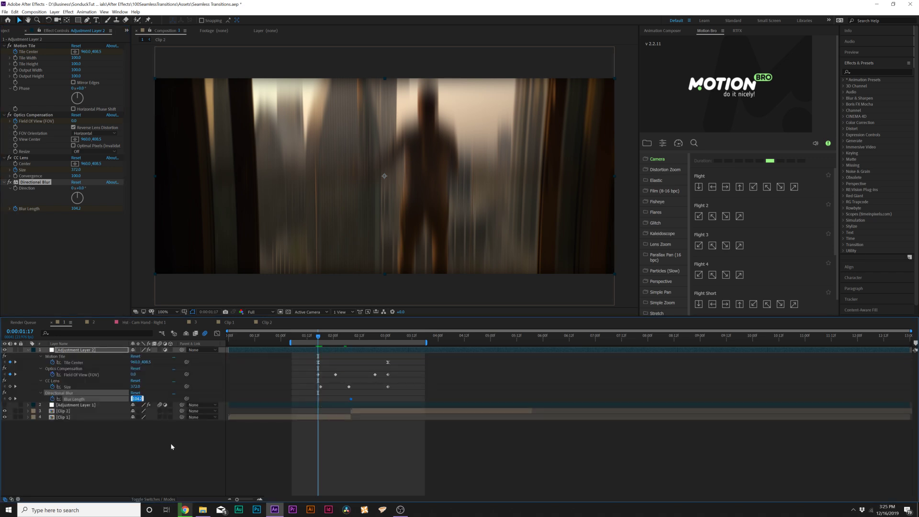
key("Return")
Step: Hold the Blur Length from about 0:00:02:02 to 0:00:02:19 with keyframes, and set it to 0 at 0:00:03:01
left_click_drag(354, 340, 376, 339)
left_click_drag(352, 399, 338, 399)
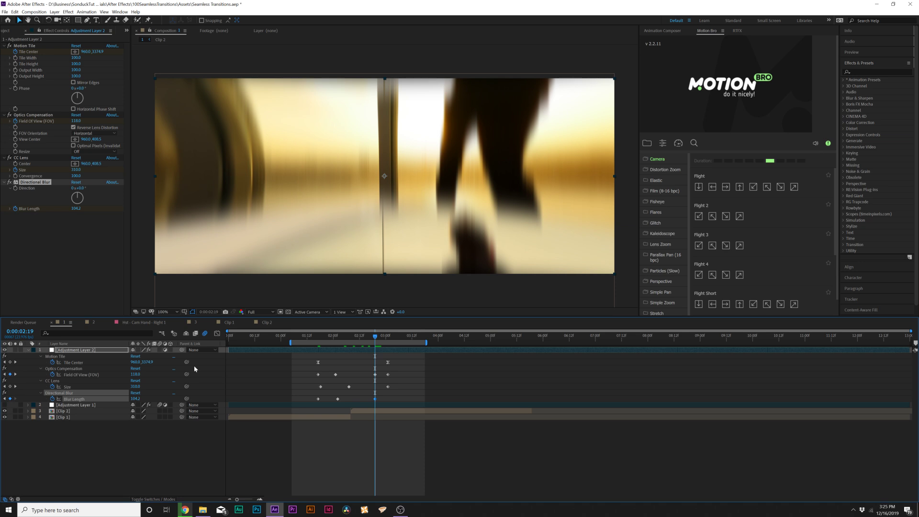
left_click_drag(374, 338, 388, 336)
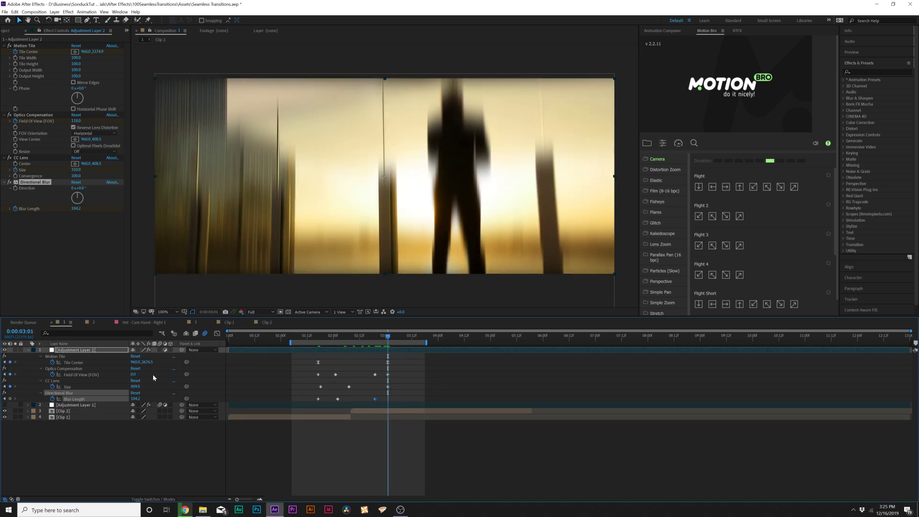
left_click(150, 461)
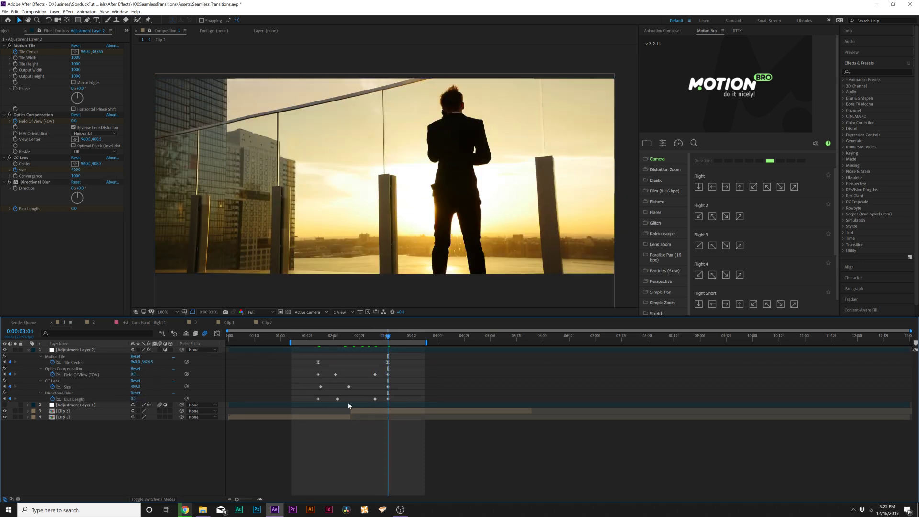
Step: Select all the Blur Length keyframes, and collapse the adjustment layer's animated properties
left_click_drag(401, 401, 302, 398)
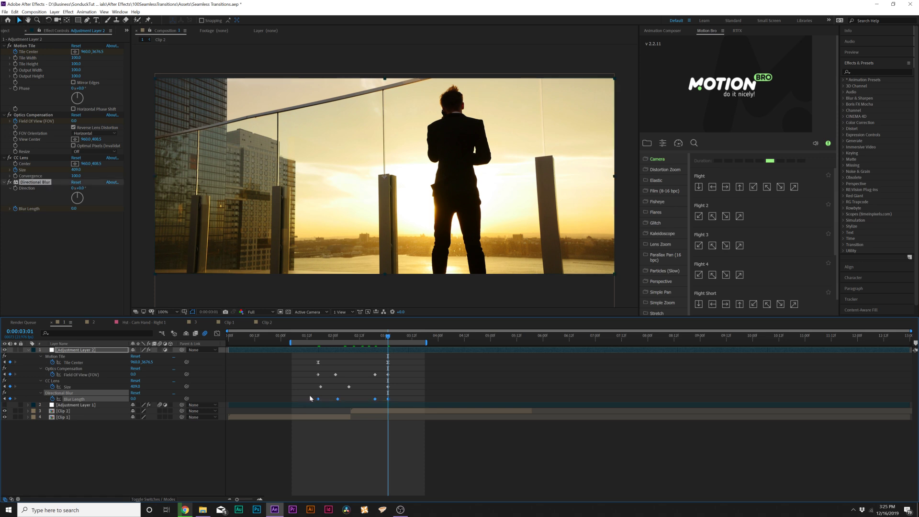
left_click(167, 470)
key("u")
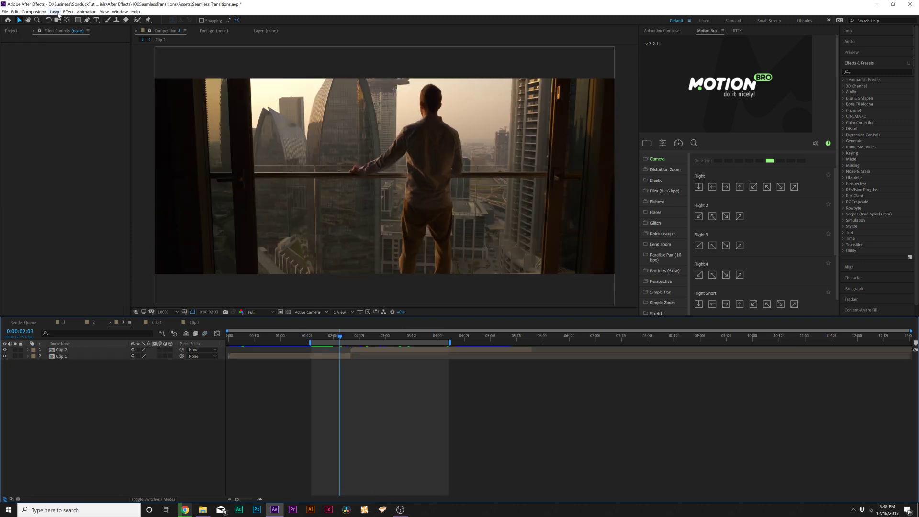
Step: Add a new adjustment layer above both clips in composition 3 and apply the Transform effect to it
key("ctrl+alt+y")
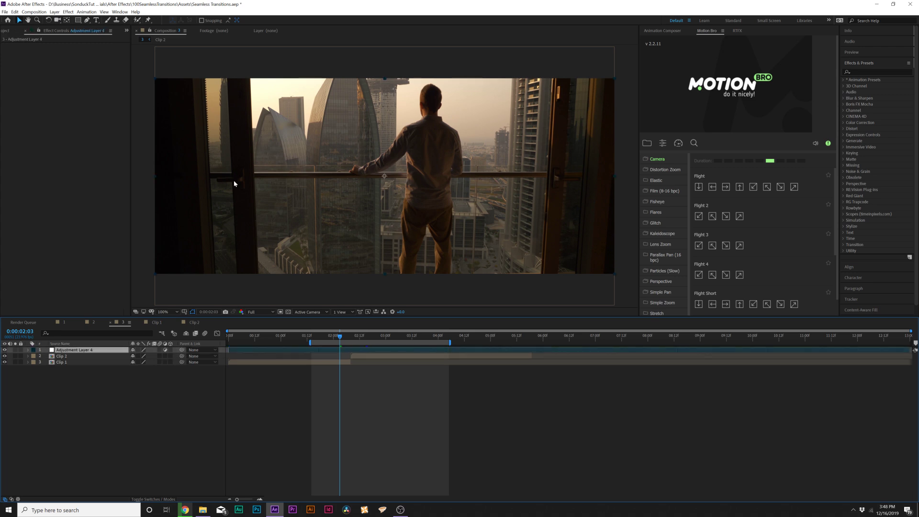
left_click(68, 12)
mouse_move(120, 96)
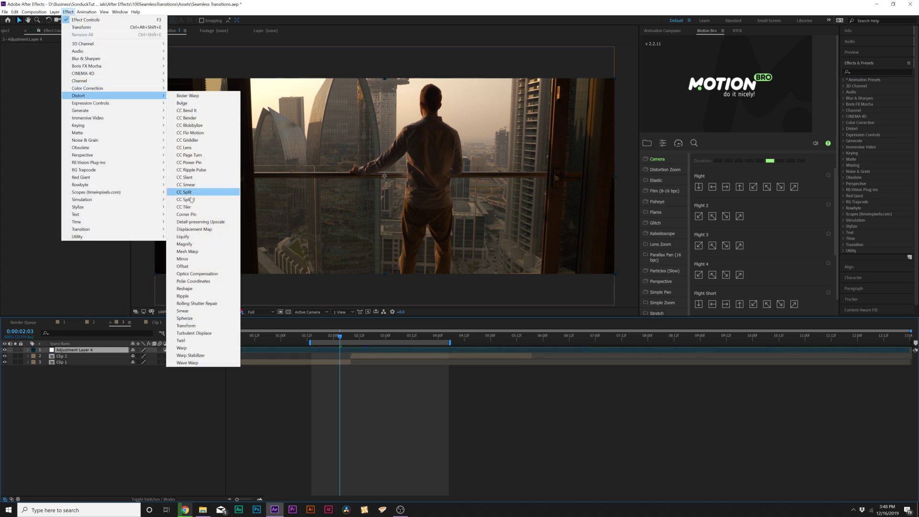
left_click(190, 326)
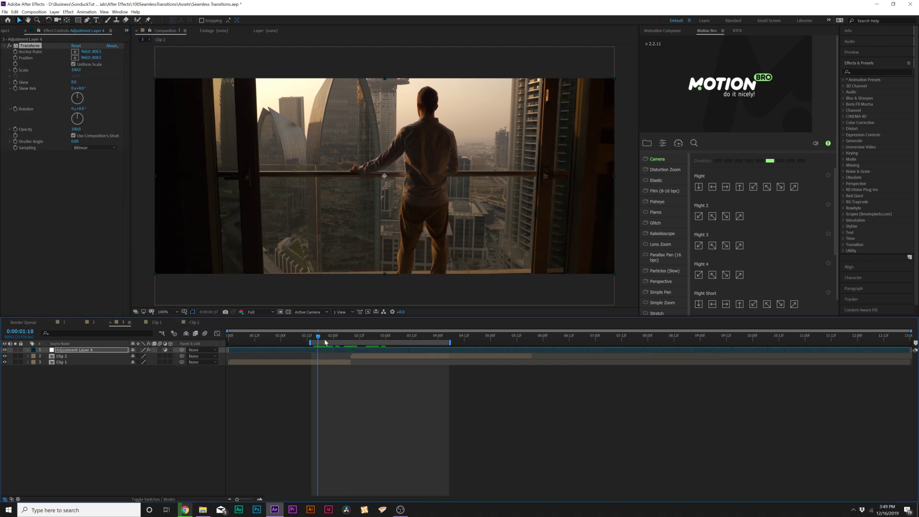
Step: Keyframe the Transform effect's Scale at 0:00:01:17 and raise it to 117 at 0:00:02:08
left_click_drag(325, 343, 318, 342)
left_click(21, 72)
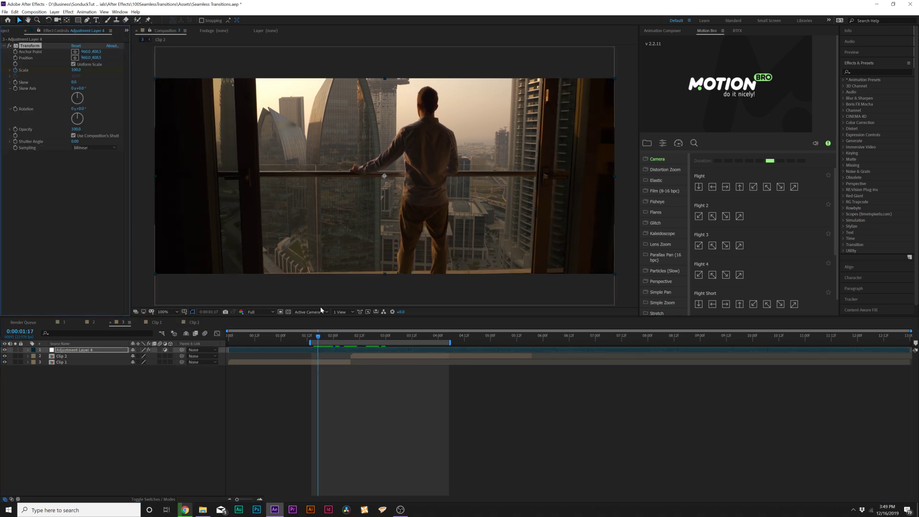
left_click_drag(347, 337, 351, 338)
left_click_drag(79, 73, 84, 70)
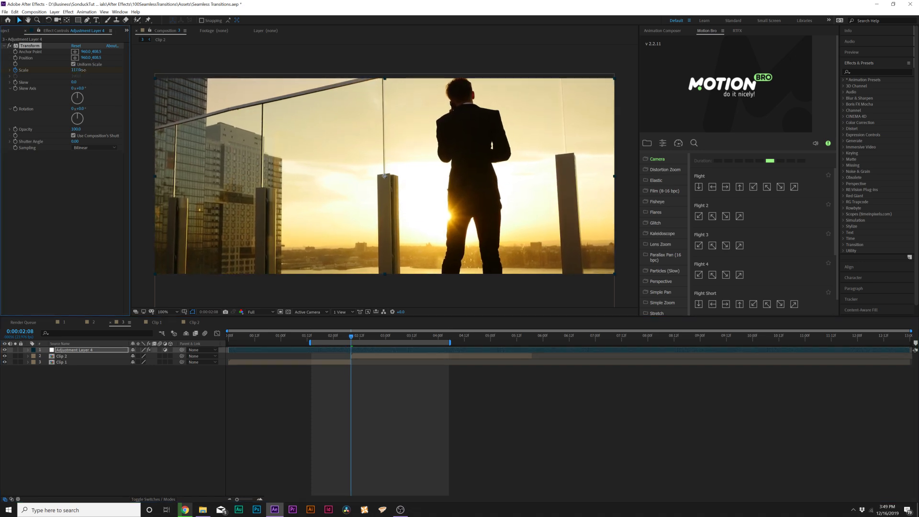
Step: Return the Transform Scale to 100 at 0:00:02:21 and preview the zoom transition
left_click_drag(351, 339, 380, 338)
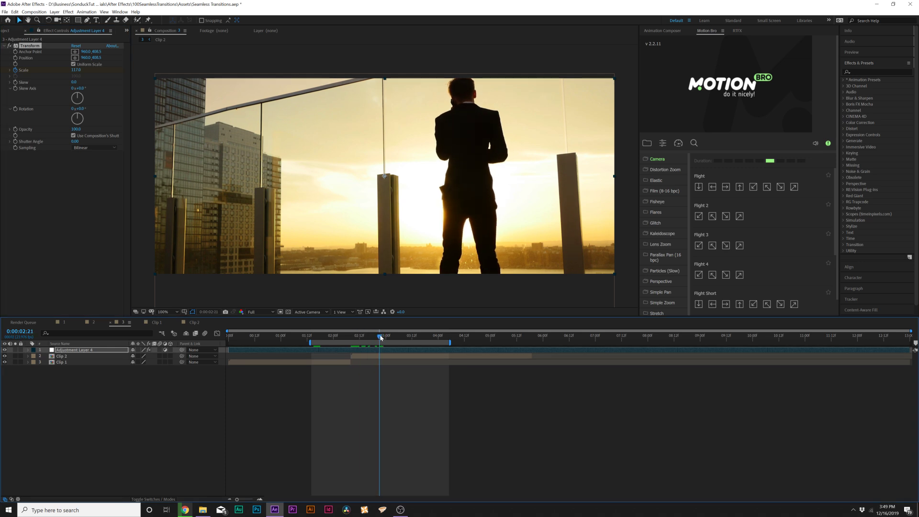
left_click(78, 70)
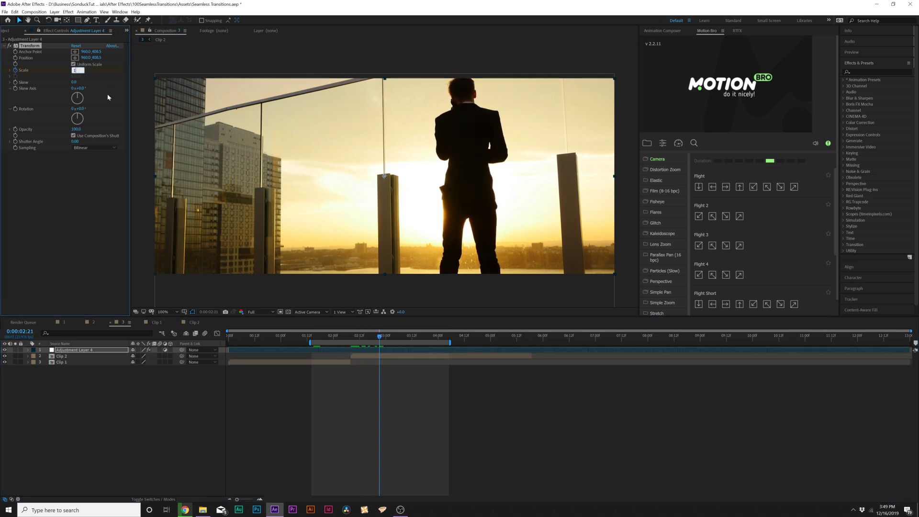
left_click(91, 222)
left_click(314, 337)
key("space")
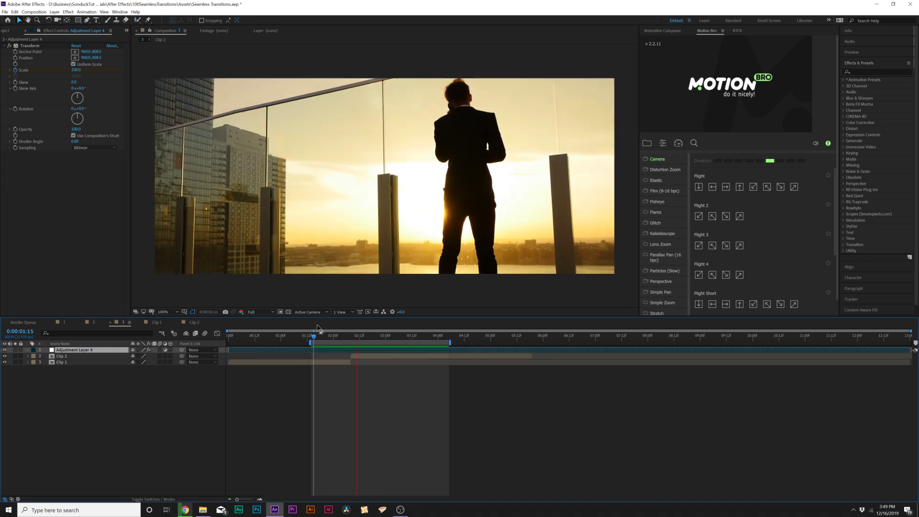
key("space")
Step: Add Optics Compensation to the adjustment layer and keyframe its Field Of View at 0:00:01:17
mouse_move(336, 336)
left_mouse_down()
mouse_move(373, 342)
mouse_move(343, 343)
mouse_move(351, 341)
left_mouse_up()
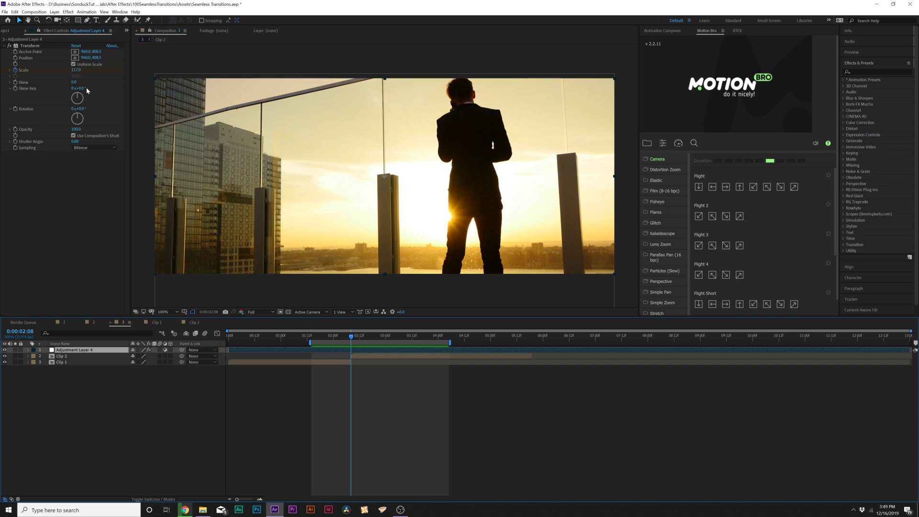
left_click(68, 11)
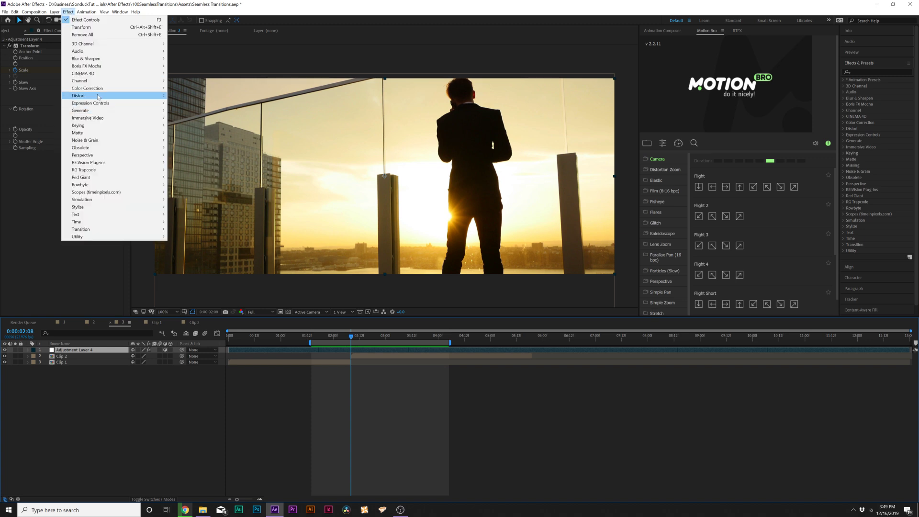
mouse_move(100, 95)
left_click(198, 274)
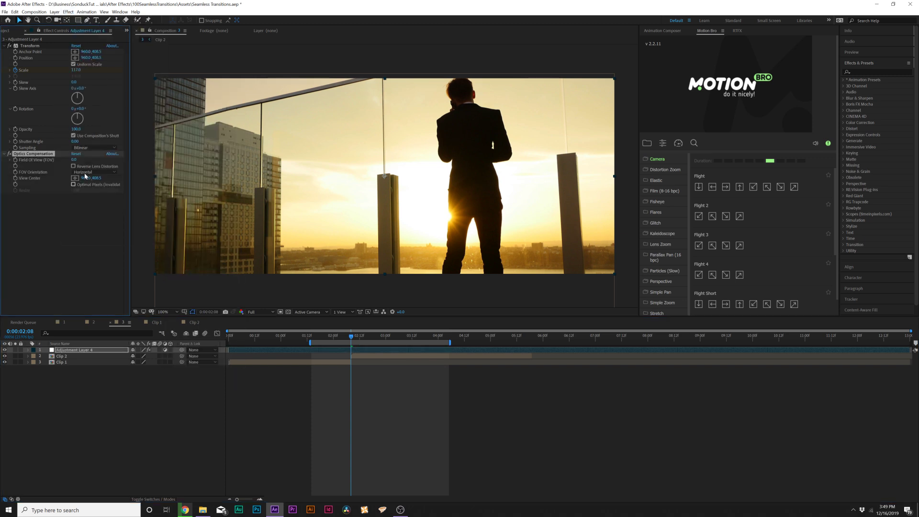
key("u")
left_click(319, 339)
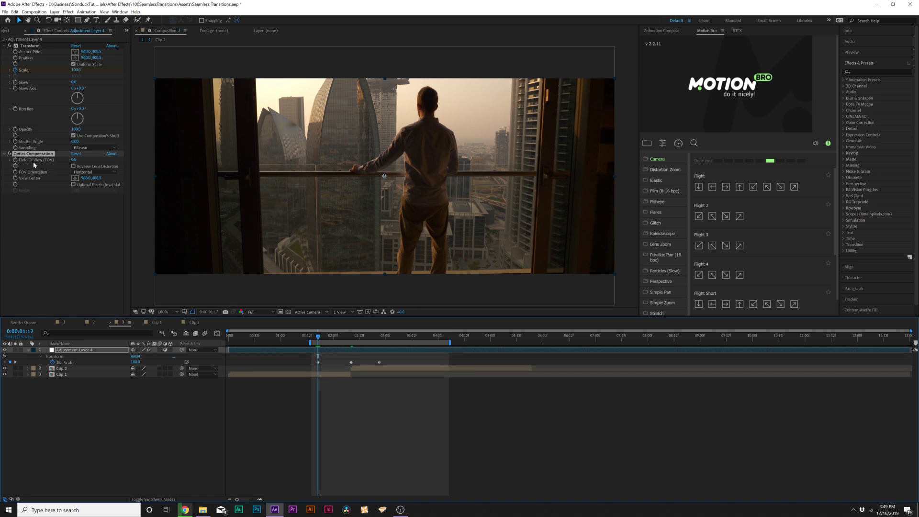
left_click(16, 160)
Step: Turn on Reverse Lens Distortion and raise the Field Of View to about 96 at 0:00:02:08
left_click_drag(348, 338, 352, 339)
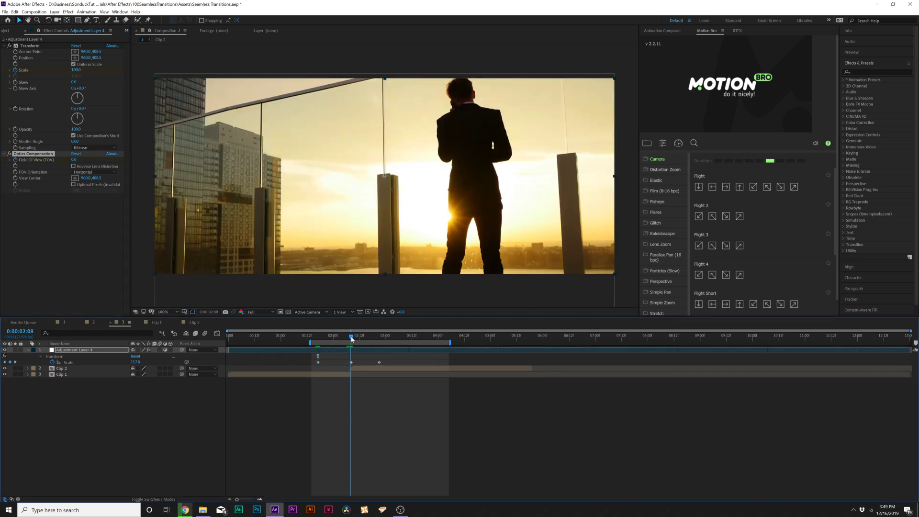
left_click(74, 167)
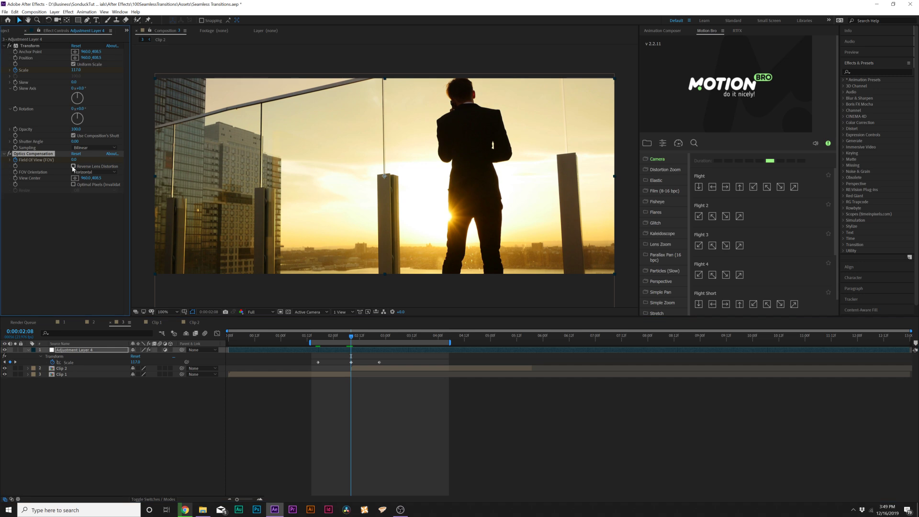
left_click_drag(74, 160, 454, 194)
Step: Set the Field Of View to 0 at 0:00:02:21 and preview the distorted zoom
left_click_drag(366, 334, 378, 339)
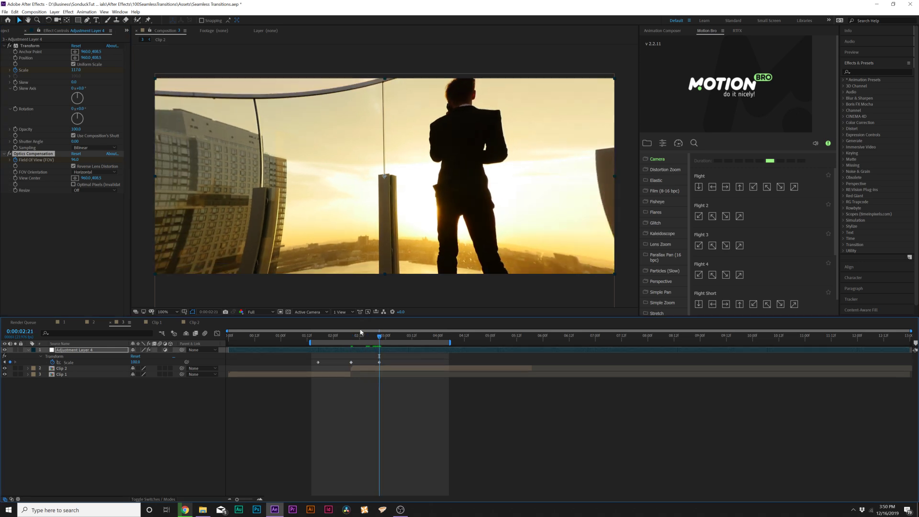
left_click(74, 160)
type("0")
left_click(93, 250)
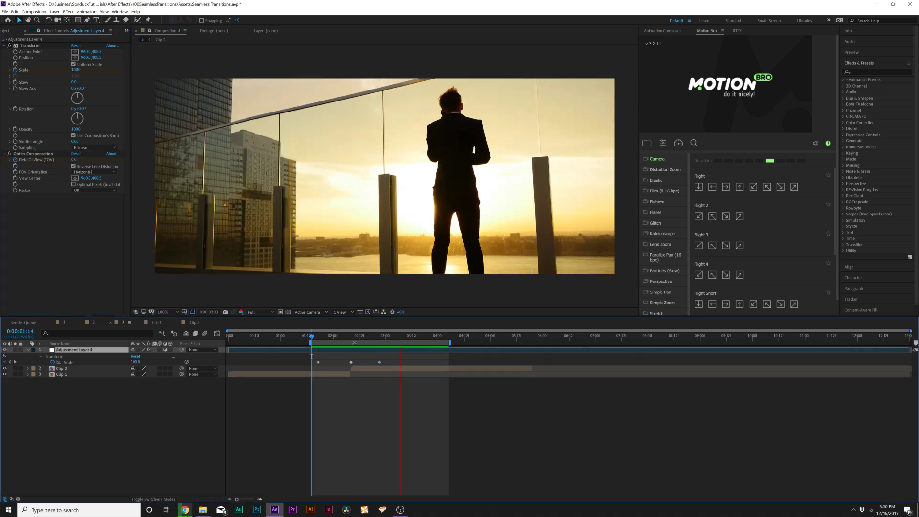
key("space")
Step: Raise the Transform Scale to about 128 at 0:00:02:08 and move the outer Scale and Field Of View keyframes closer to the cut
left_click(349, 337)
left_click_drag(350, 336, 352, 338)
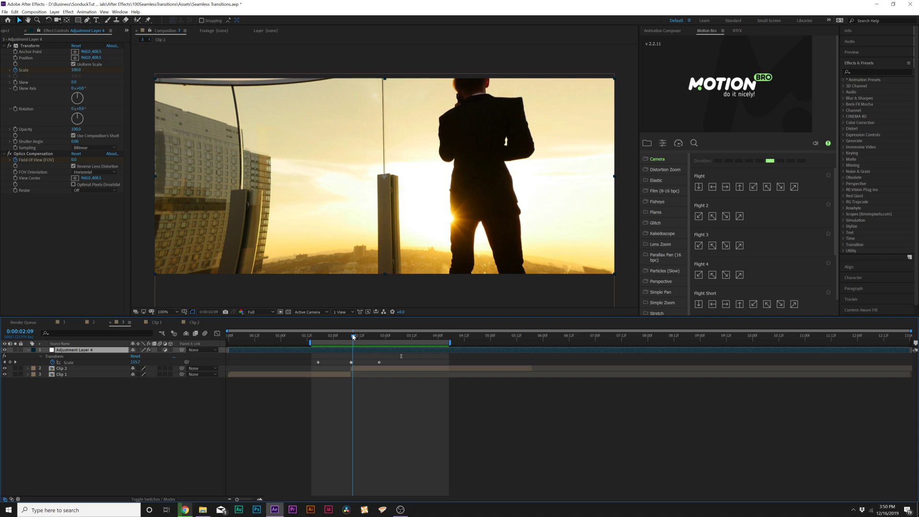
left_click_drag(76, 72, 78, 72)
left_click_drag(310, 356, 327, 381)
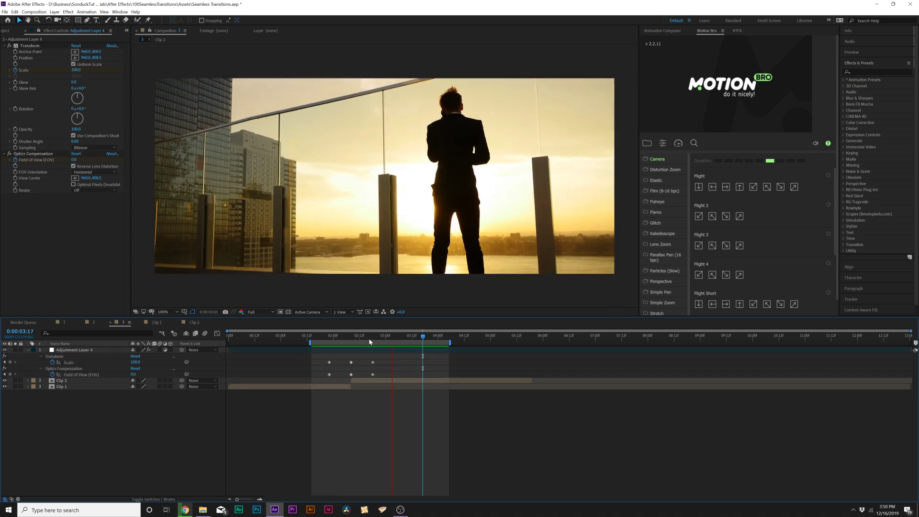
key("space")
Step: Add Radial Blur to the adjustment layer and keyframe its Amount at 10 at 0:00:02:08
left_click(68, 12)
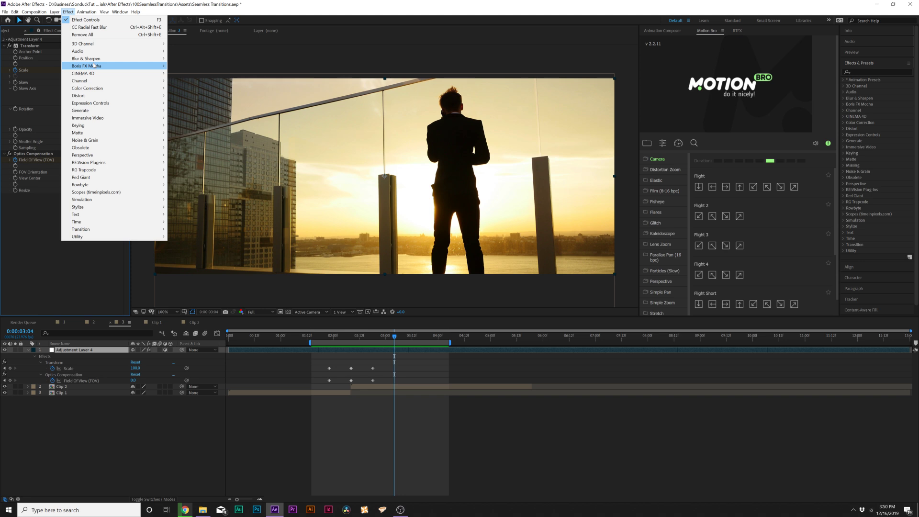
mouse_move(94, 60)
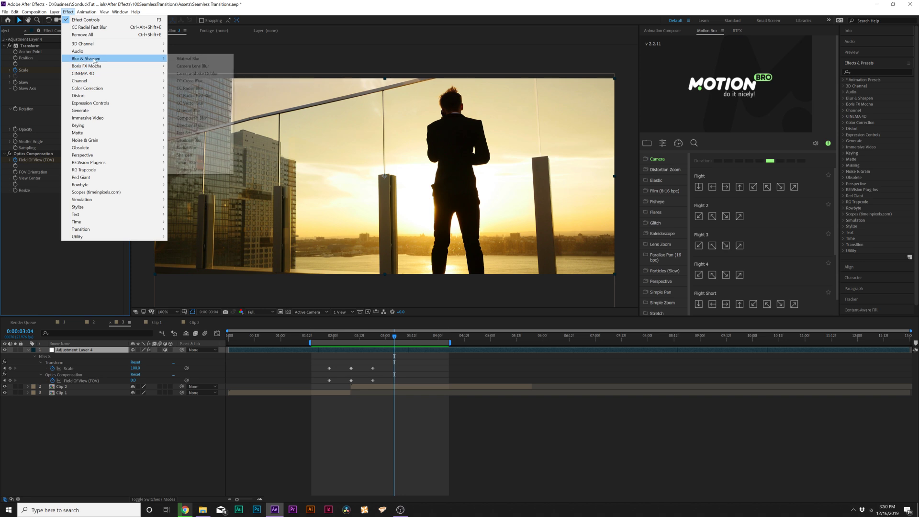
left_click(194, 148)
left_click_drag(358, 338, 351, 338)
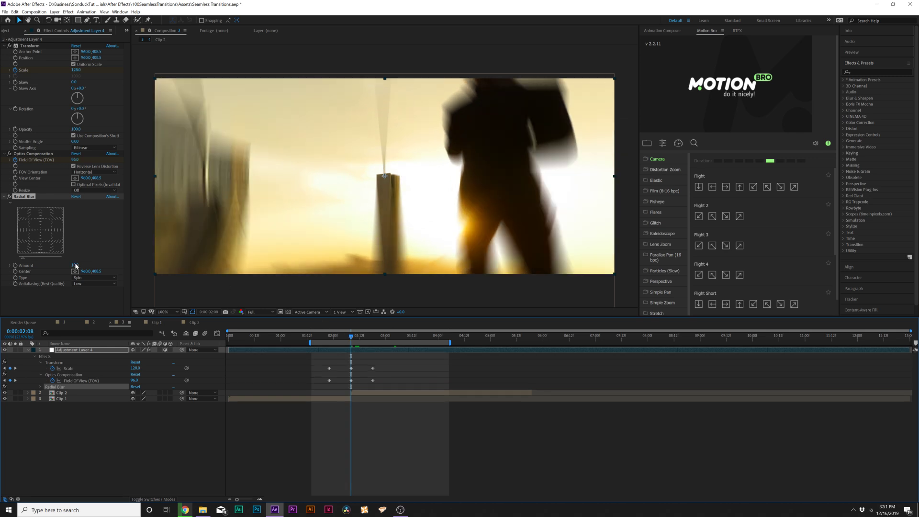
left_click(16, 265)
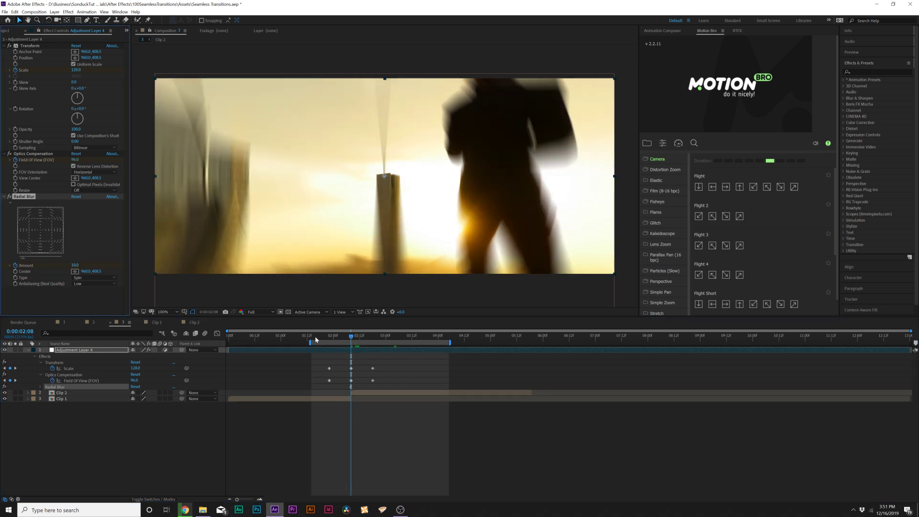
Step: Set the Radial Blur Amount to 0 at the first Scale keyframe, about 0:00:01:22, and at the last one, 0:00:02:18
left_click(331, 336)
left_click(76, 266)
type("0")
key("Return")
left_click(373, 336)
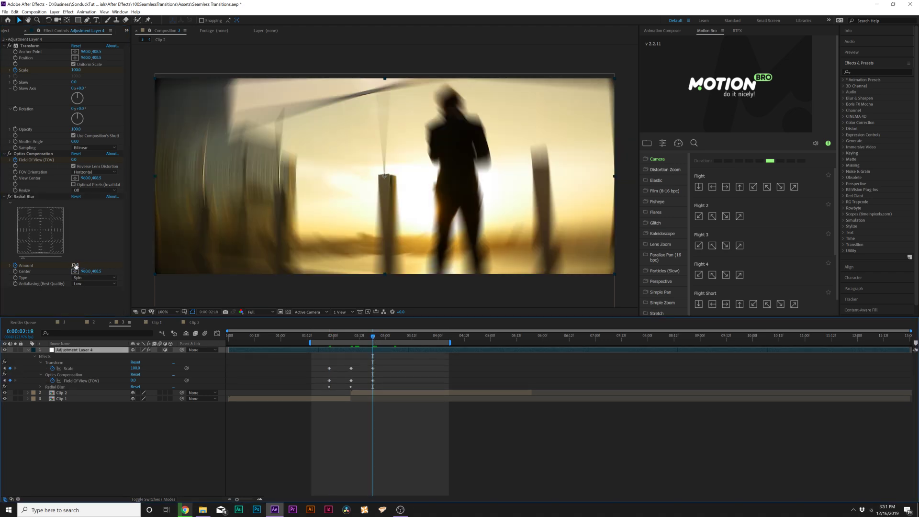
left_click(76, 266)
type("0")
key("Return")
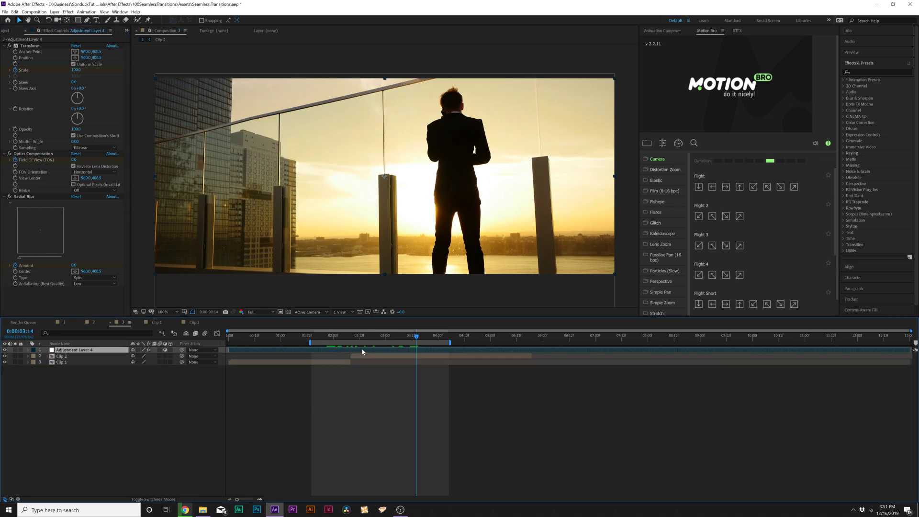
Step: Apply Easy Ease to the first and last keyframes of Scale, Field Of View and Amount, and preview the transition
key("u")
left_click_drag(313, 354, 335, 391)
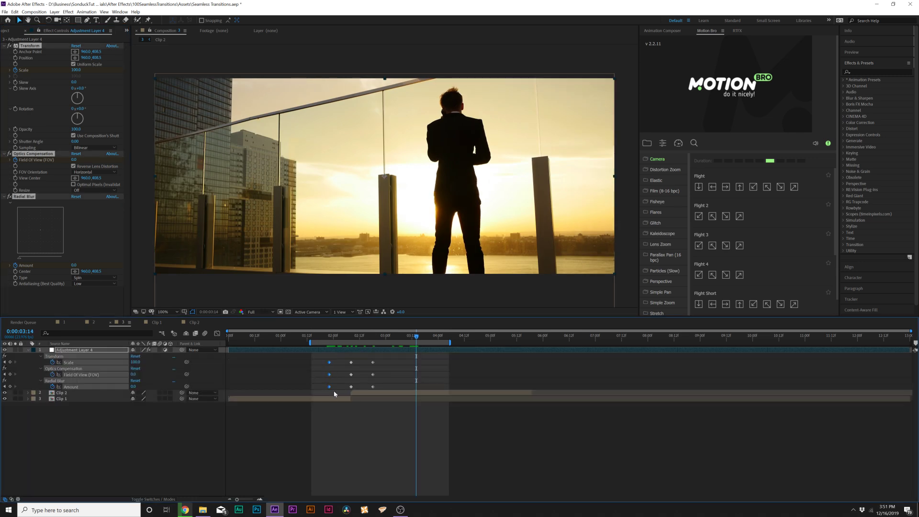
left_click_drag(368, 357, 378, 394)
key("F9")
left_click(396, 373)
left_click_drag(398, 338, 318, 339)
key("space")
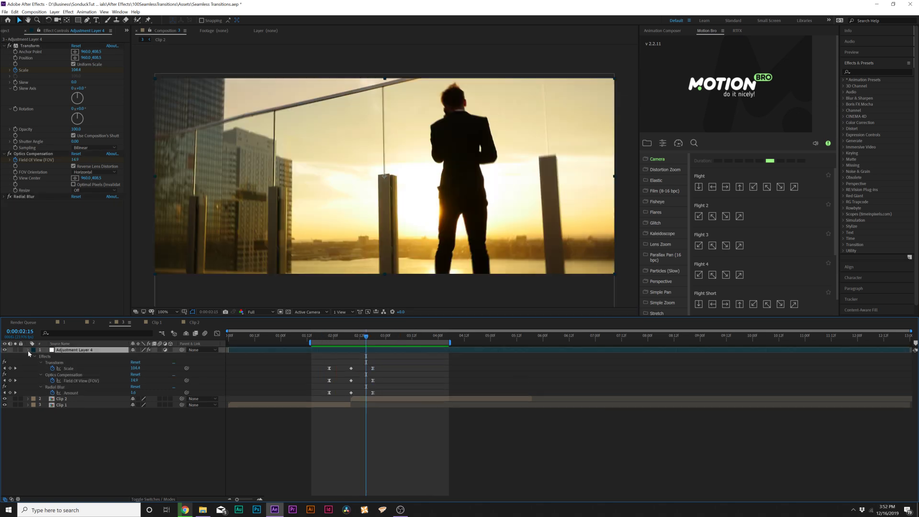
left_click(28, 351)
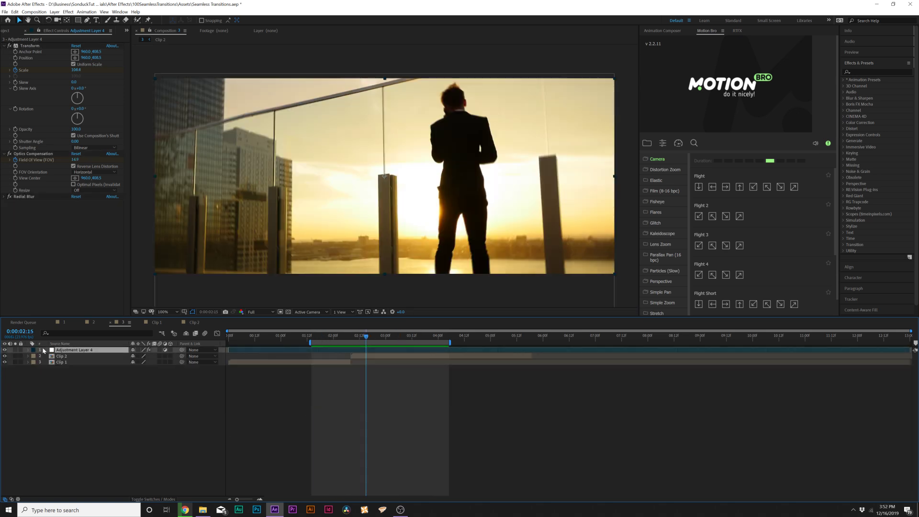
left_click_drag(52, 432, 81, 333)
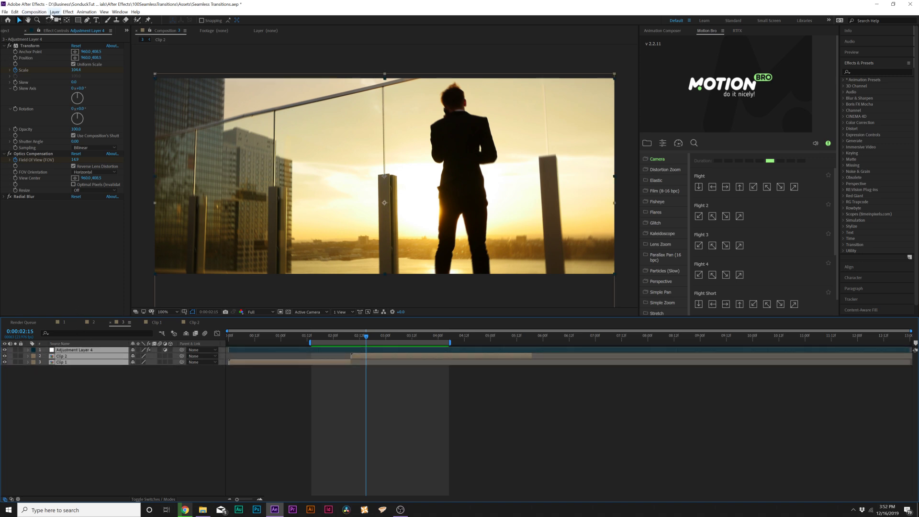
left_click(55, 12)
left_click(95, 245)
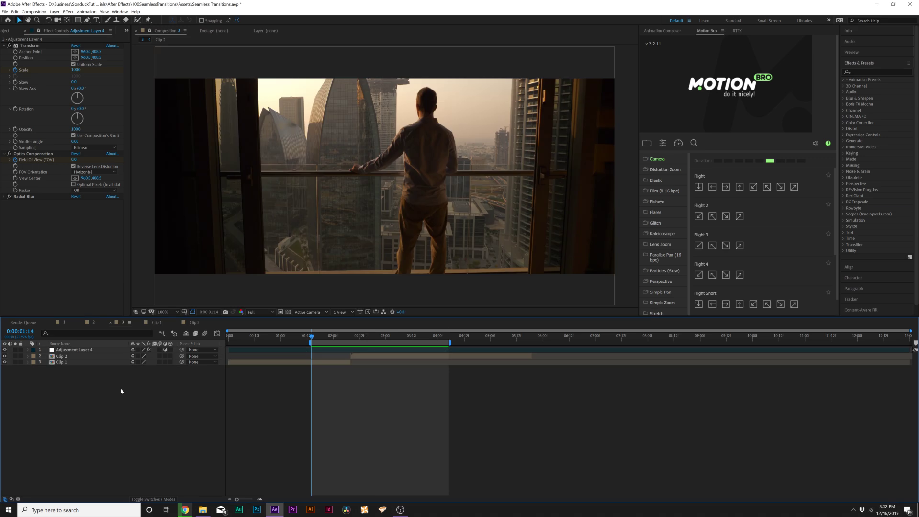
Step: Duplicate Clip 1 and Clip 2 and trim the copies to a short section on either side of the cut
left_click_drag(318, 336, 387, 345)
left_click_drag(50, 387, 57, 357)
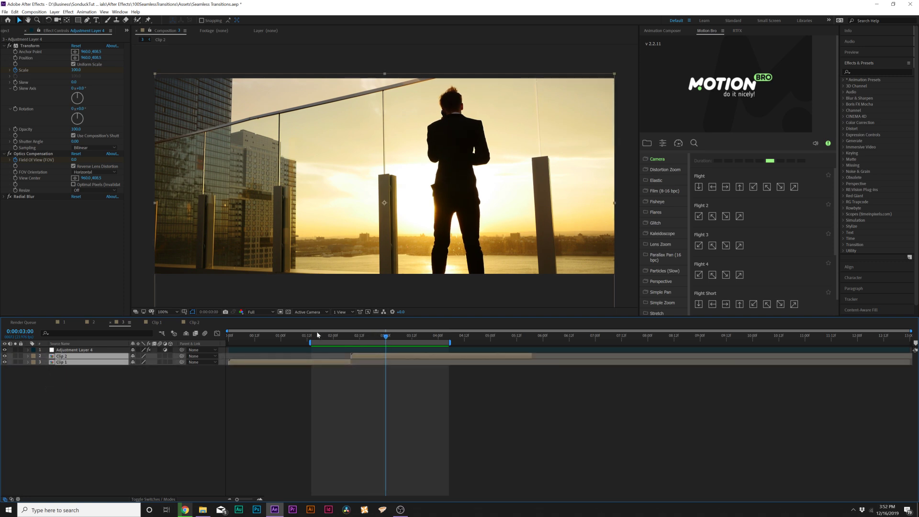
left_click(227, 386)
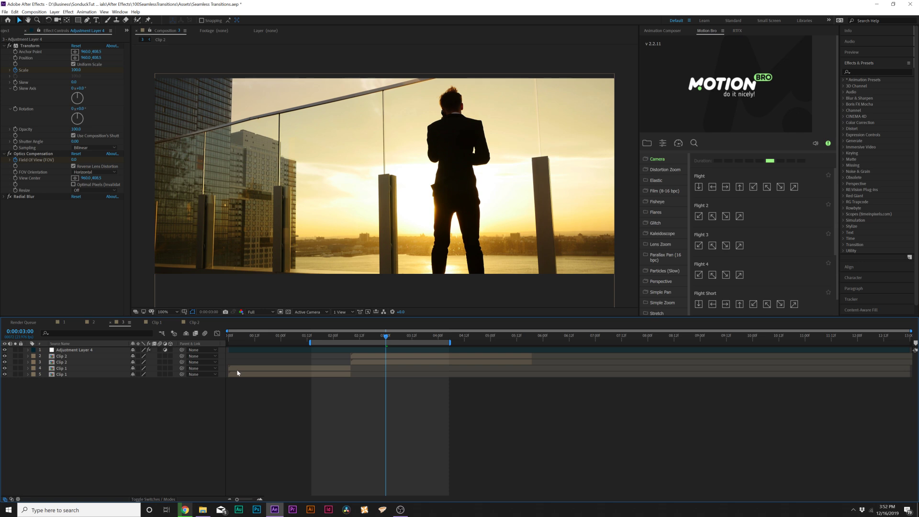
left_click_drag(230, 369, 288, 369)
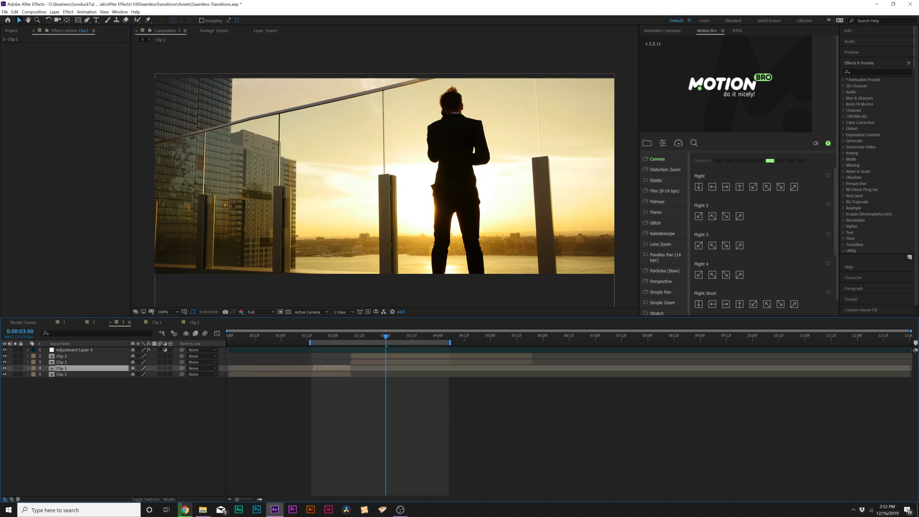
left_click_drag(530, 355, 425, 360)
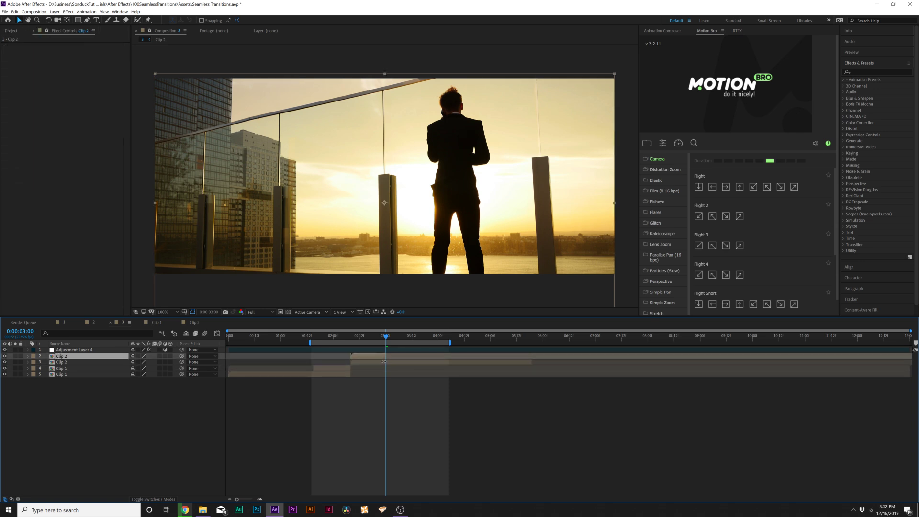
Step: Reveal the adjustment layer's keyframes and trim the Clip 1 and Clip 2 copies to its first and last keyframes
left_click_drag(375, 339, 331, 339)
left_click(328, 350)
key("u")
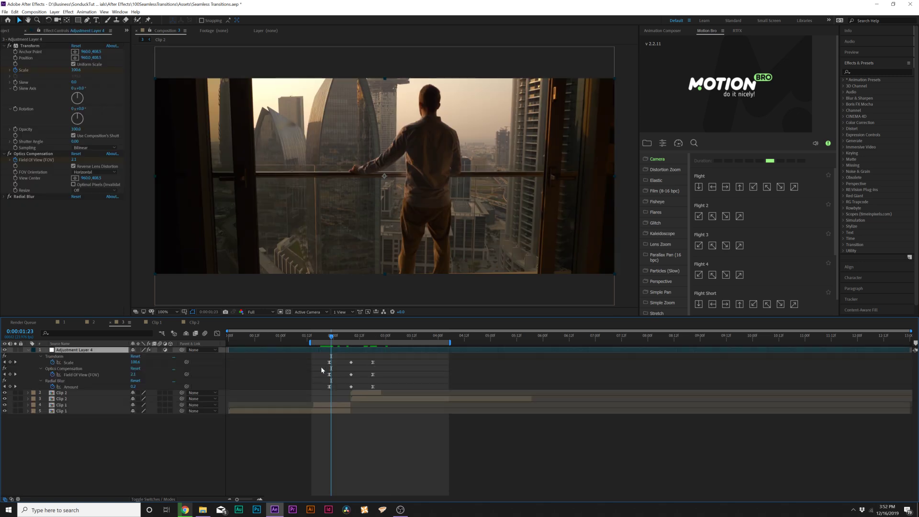
left_click(314, 404)
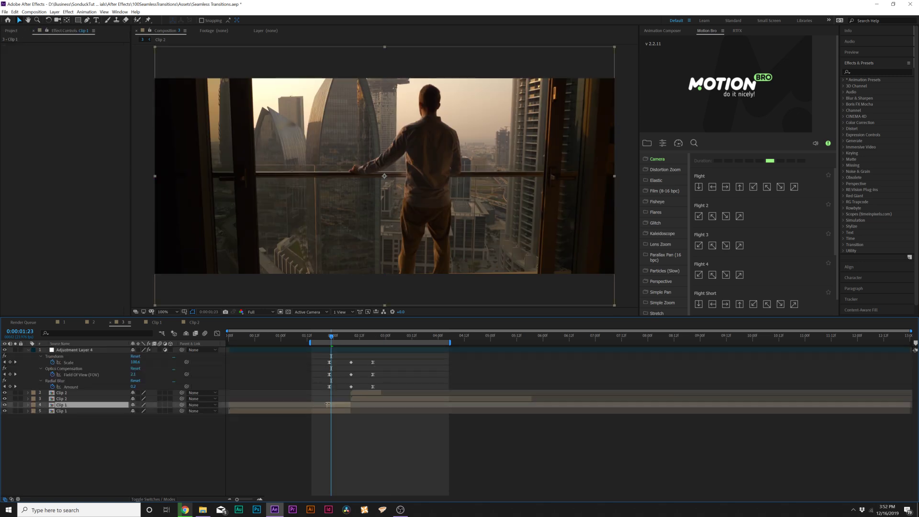
left_click(387, 391)
Step: Stack the trimmed Clip 1 copy directly below the trimmed Clip 2 copy and pre-compose both as RGB
left_click_drag(67, 405, 71, 399)
left_click(65, 393, "shift")
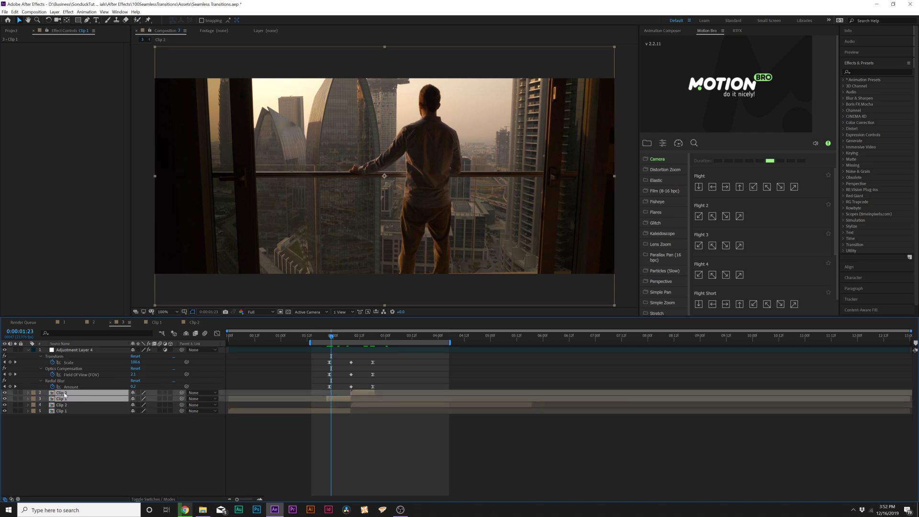
left_click(55, 12)
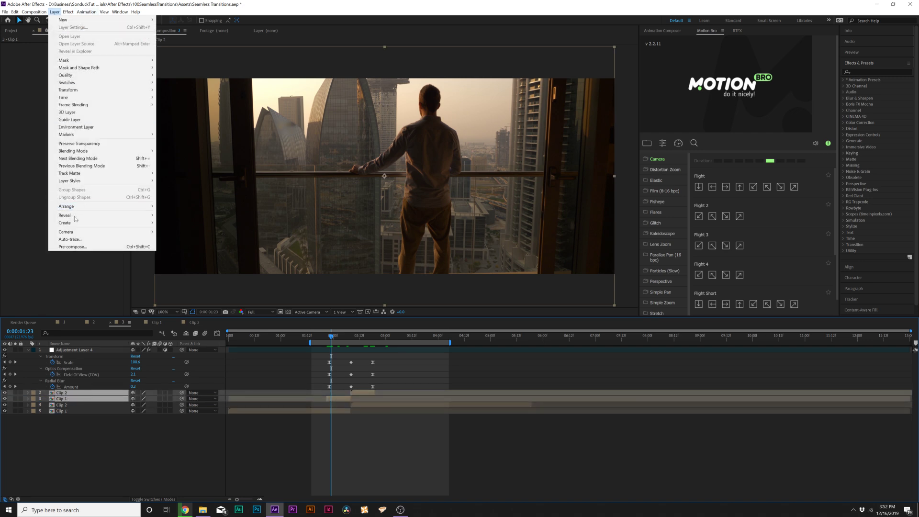
left_click(79, 247)
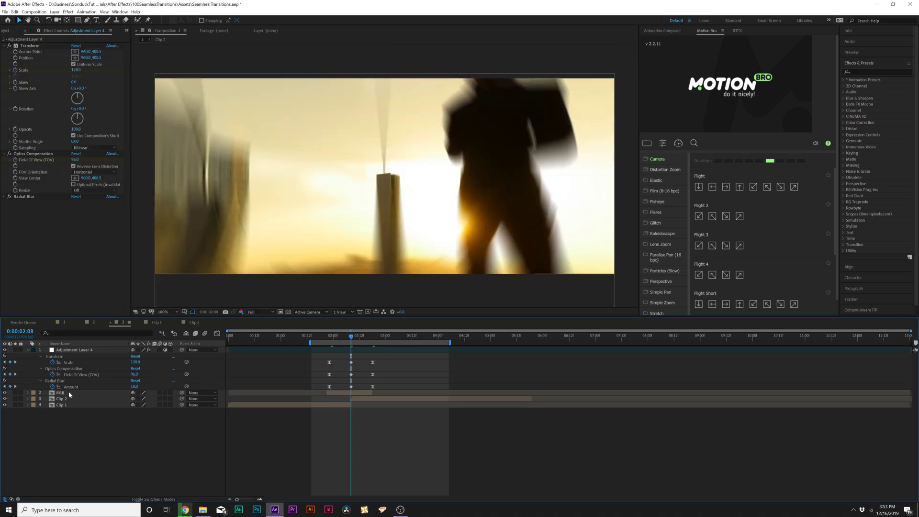
Step: Apply Shift Channels to the RGB layer and set Take Green From and Take Blue From to Full Off
left_click(70, 393)
left_click(68, 12)
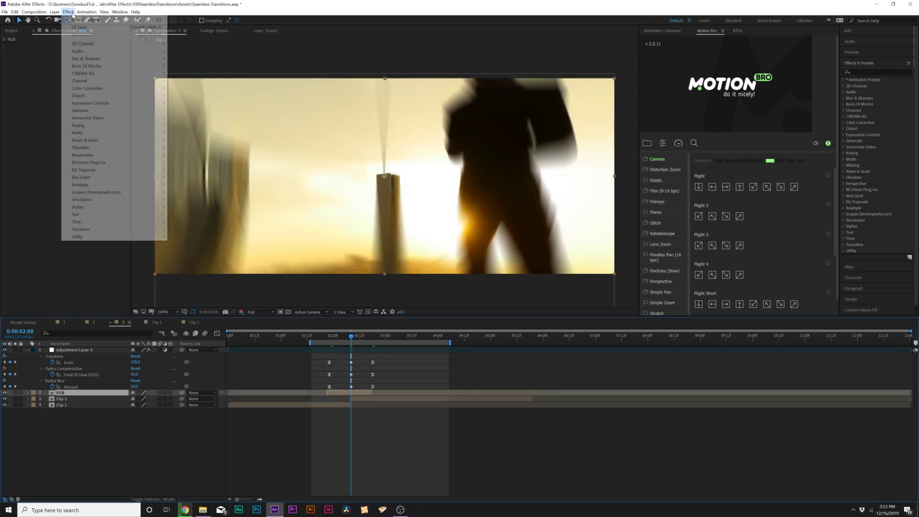
mouse_move(88, 83)
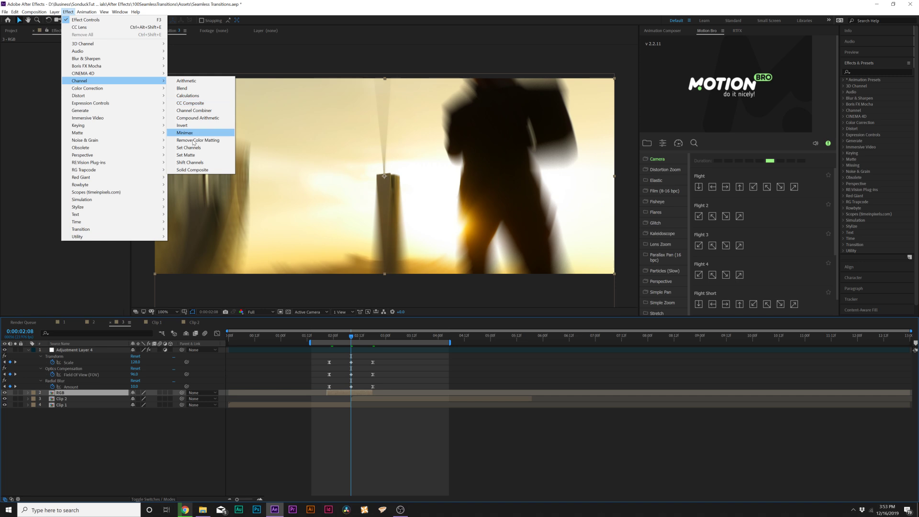
left_click(192, 165)
left_click(81, 63)
left_click(88, 138)
left_click(91, 70)
left_click(86, 144)
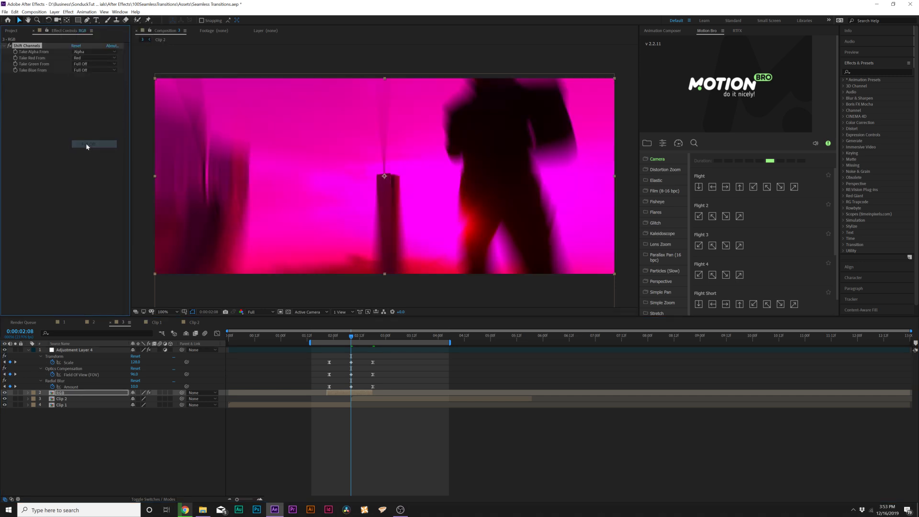
Step: Duplicate the RGB layer and set the copy's Take Red From to Full Off and Take Green From to Green
left_click(62, 393)
key("ctrl+d")
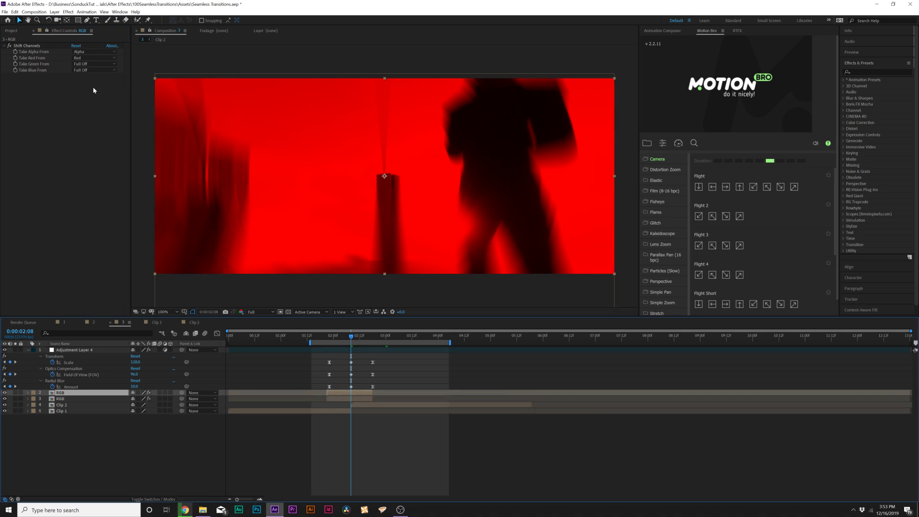
left_click(87, 57)
left_click(89, 132)
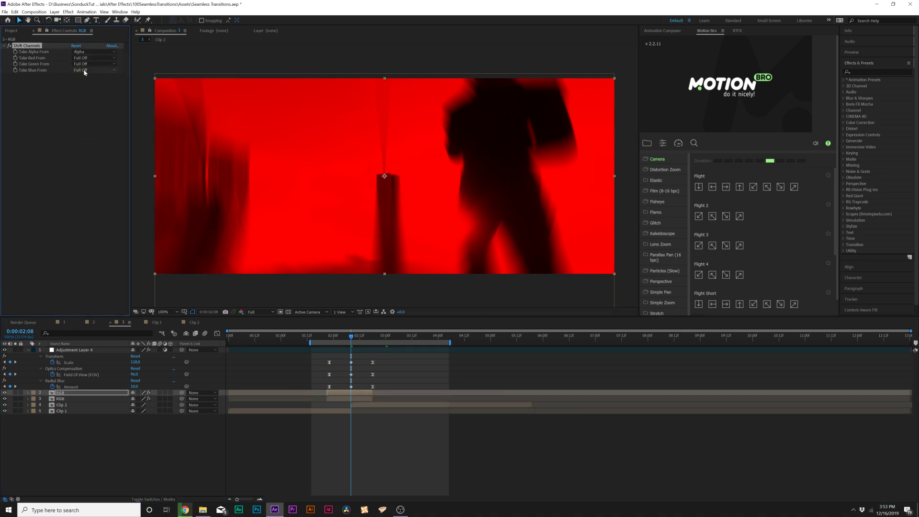
left_click(83, 64)
left_click(87, 87)
Step: Duplicate the green RGB layer and set the copy's Take Green From to Full Off and Take Blue From to Blue
left_click(62, 393)
key("ctrl+d")
left_click(83, 70)
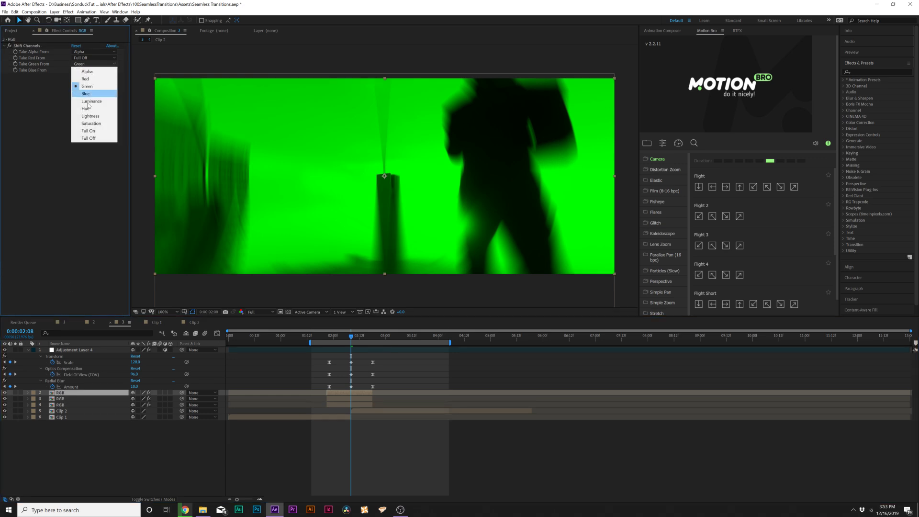
left_click(85, 139)
left_click(88, 70)
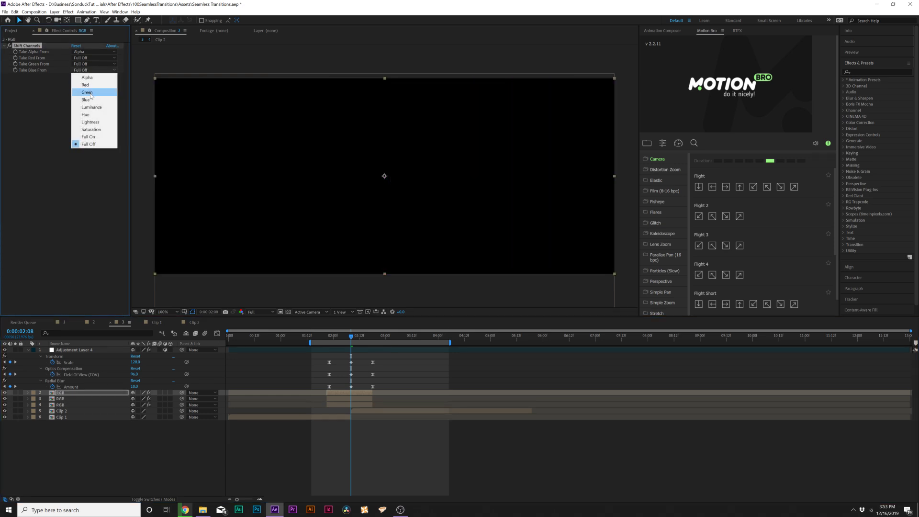
left_click(88, 98)
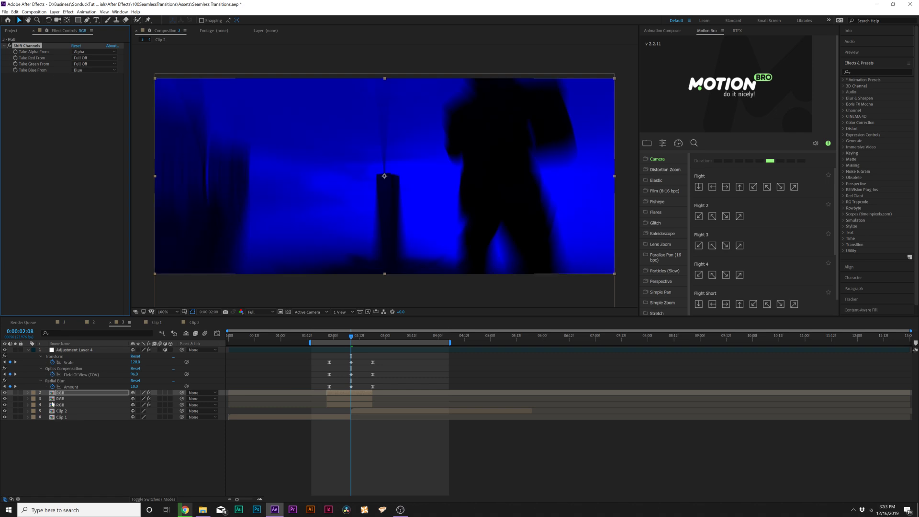
Step: Set the blending mode of the blue and green RGB layers to Screen
left_click(63, 399, "ctrl")
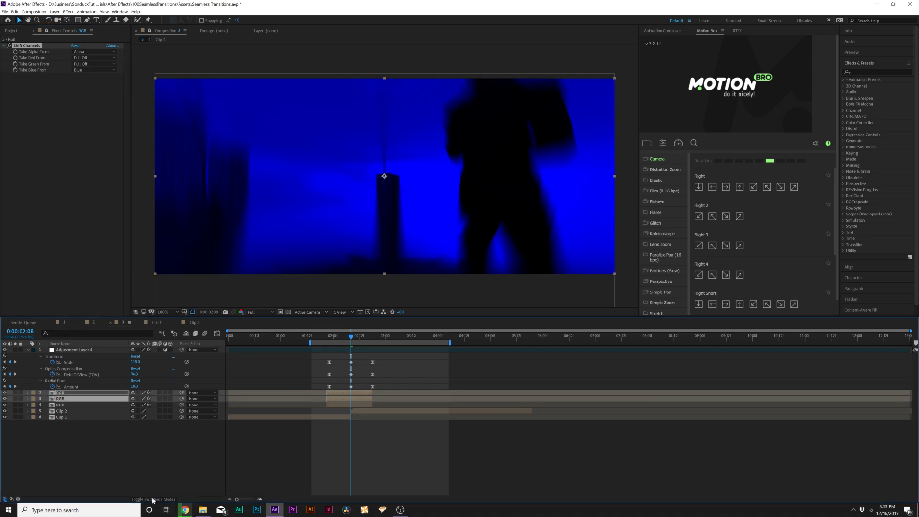
left_click(153, 500)
left_click(139, 393)
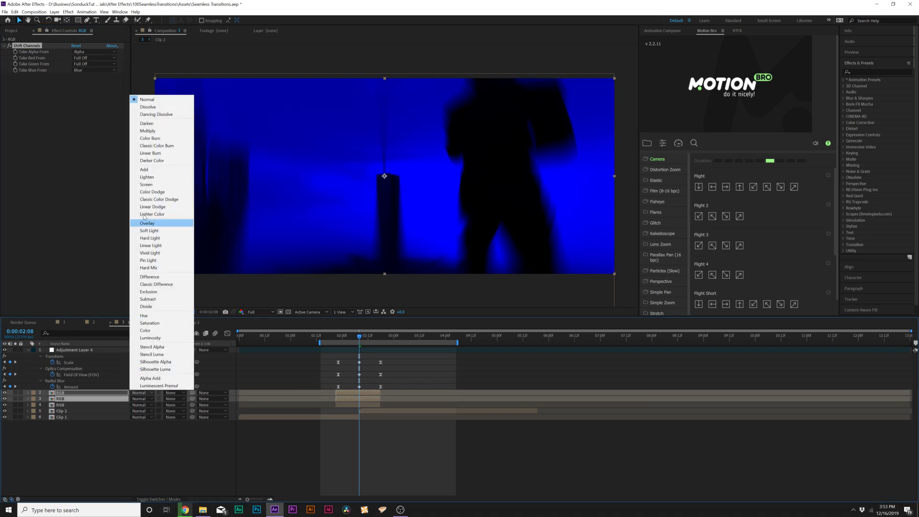
left_click(146, 185)
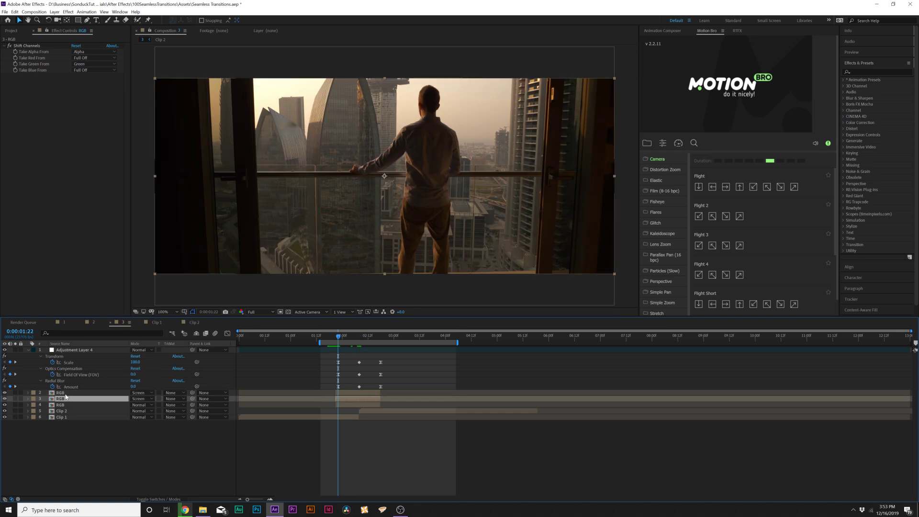
Step: Keyframe Position on the two Screen-mode RGB layers at 0:00:01:22 and go to the middle keyframe at 0:00:02:08
left_click(64, 394, "shift")
key("p")
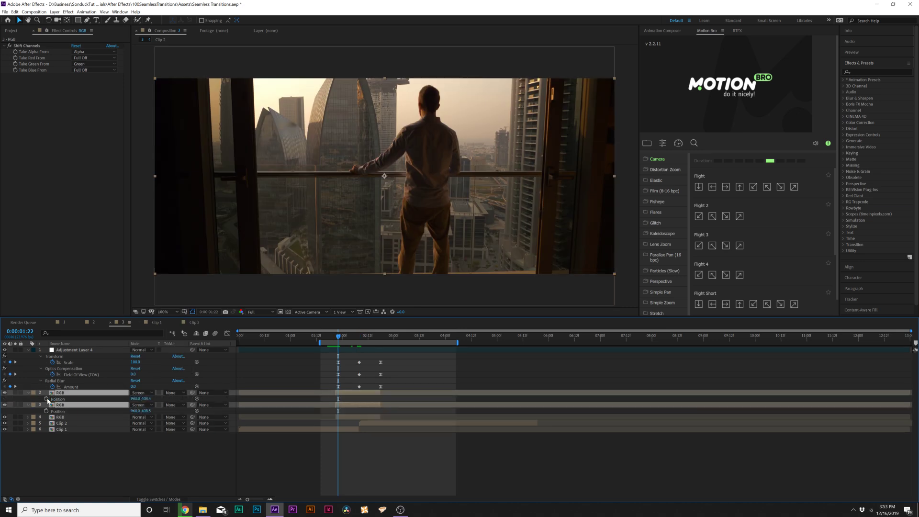
left_click(47, 399)
left_click_drag(355, 334, 360, 338)
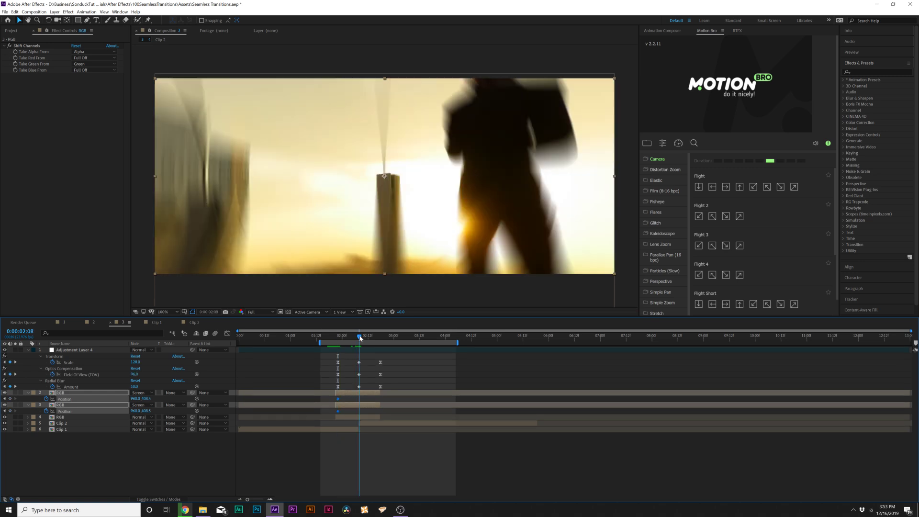
left_click(154, 454)
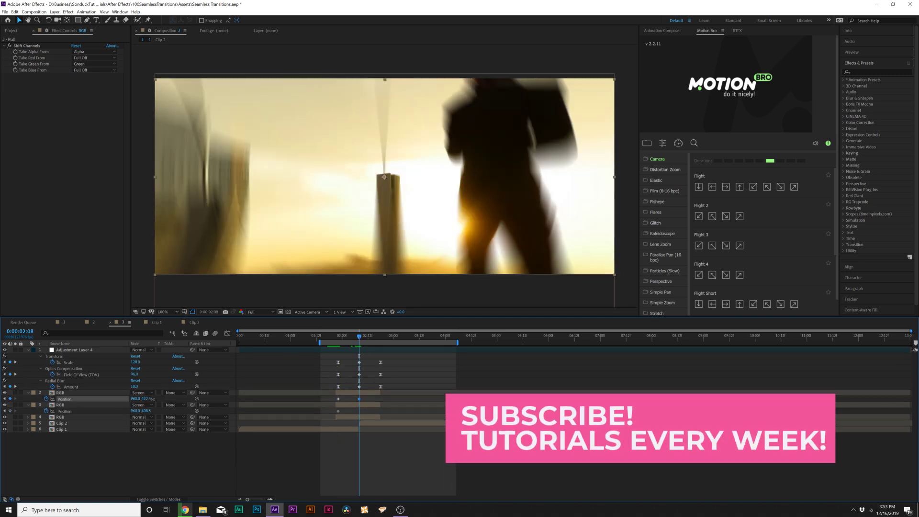